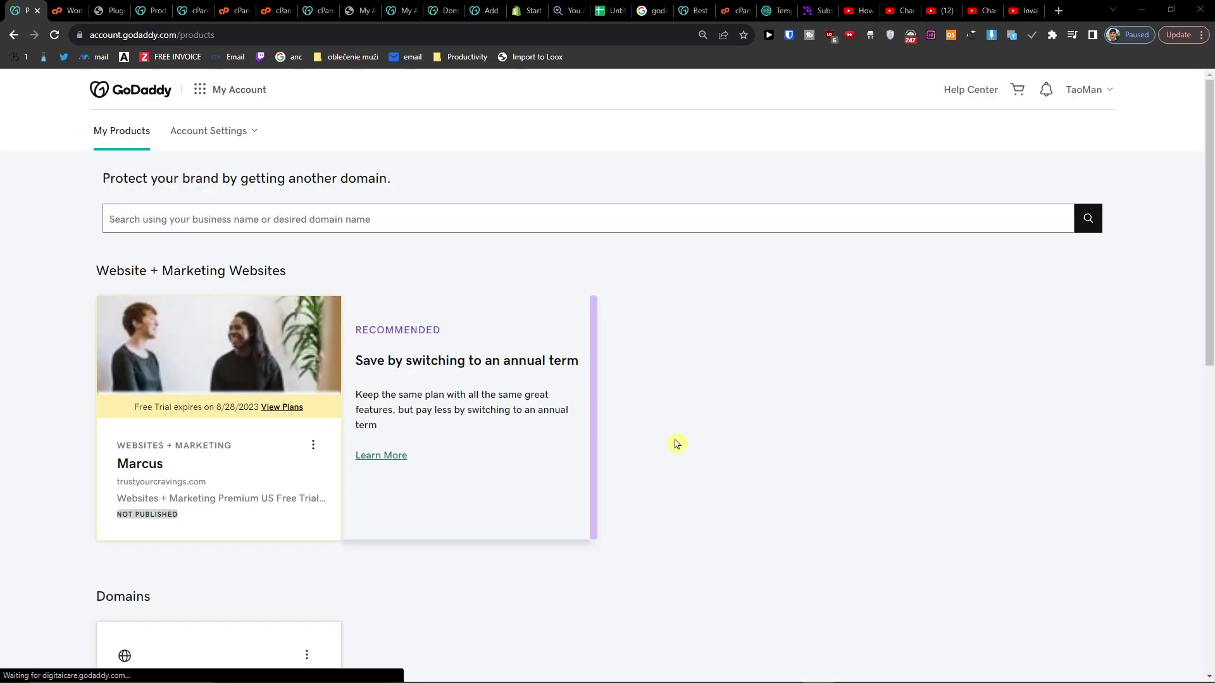
Expand Web Hosting in My Products and open the Economy Linux Hosting with cPanel plan's dashboard
scroll(676, 444, "down", 8)
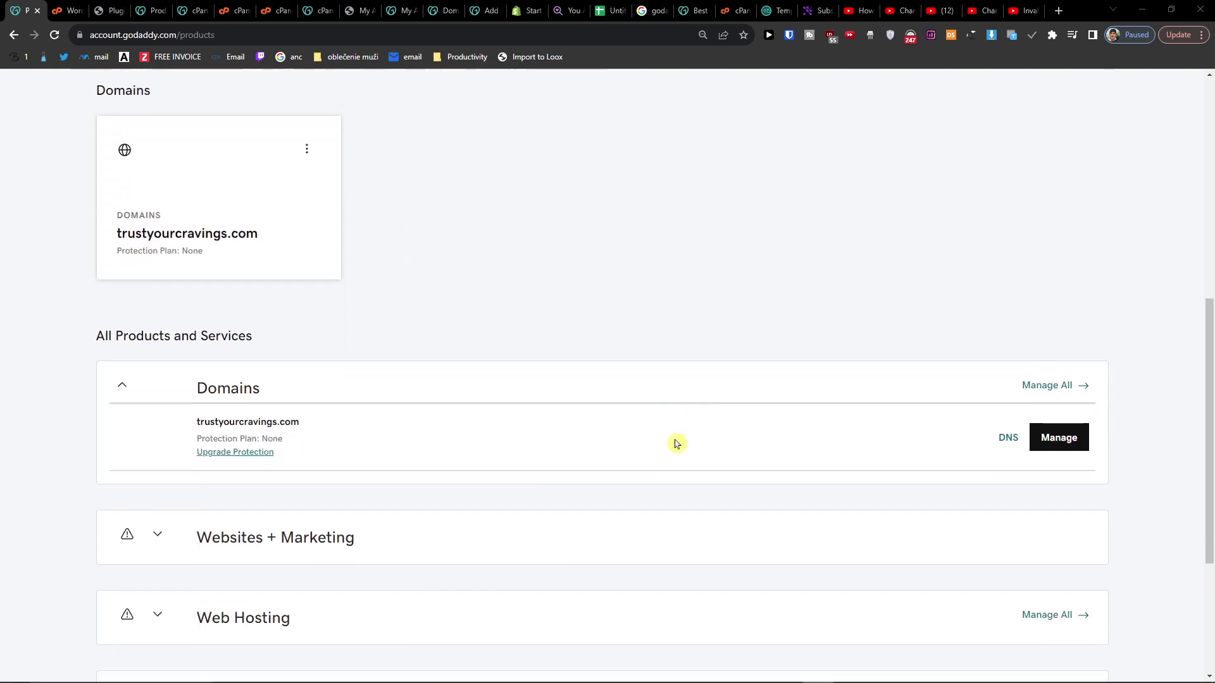
scroll(675, 443, "up", 3)
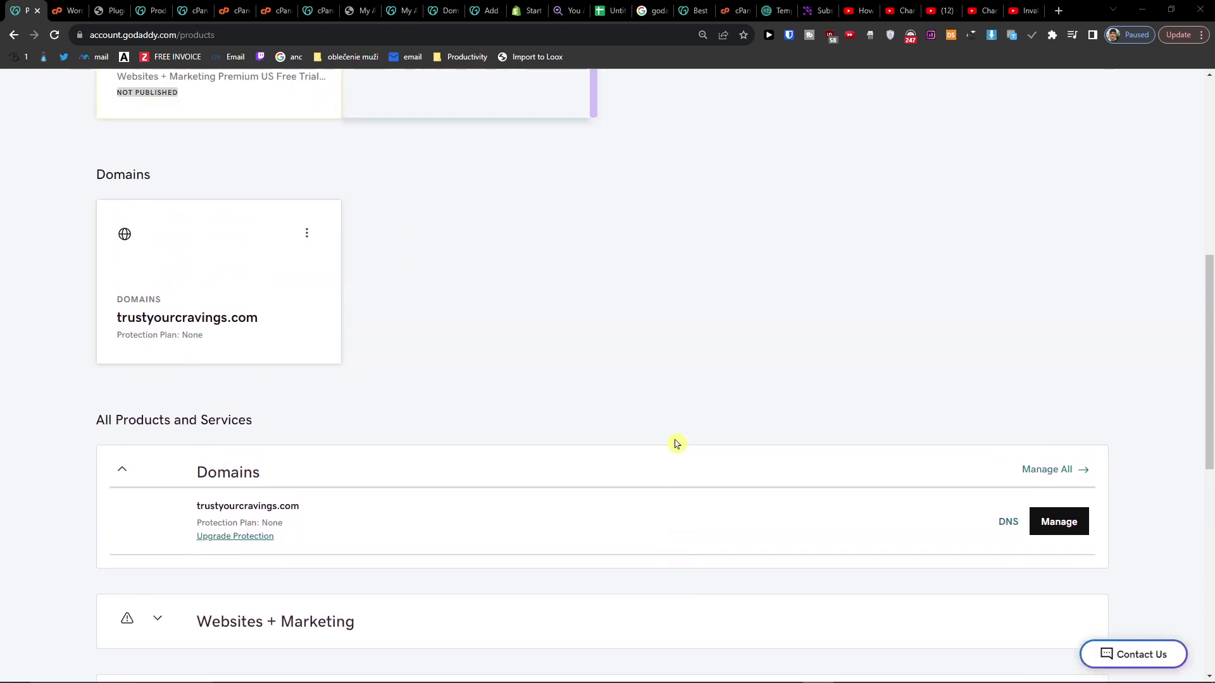
scroll(675, 444, "down", 3)
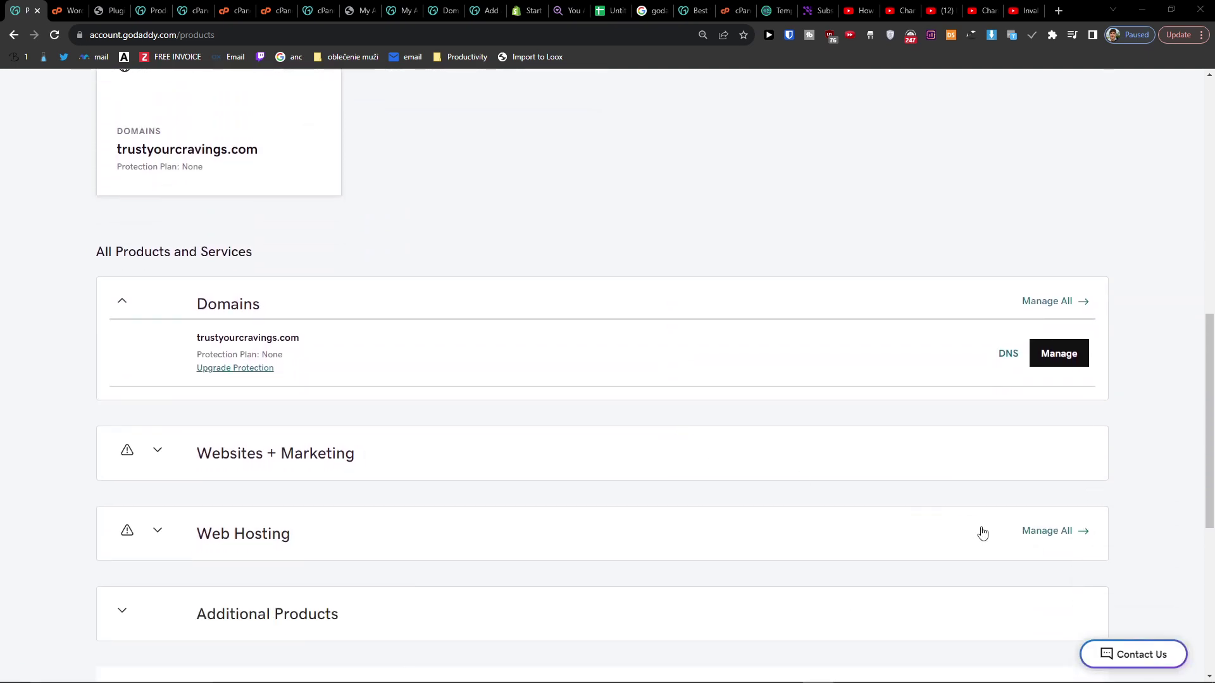
left_click(740, 534)
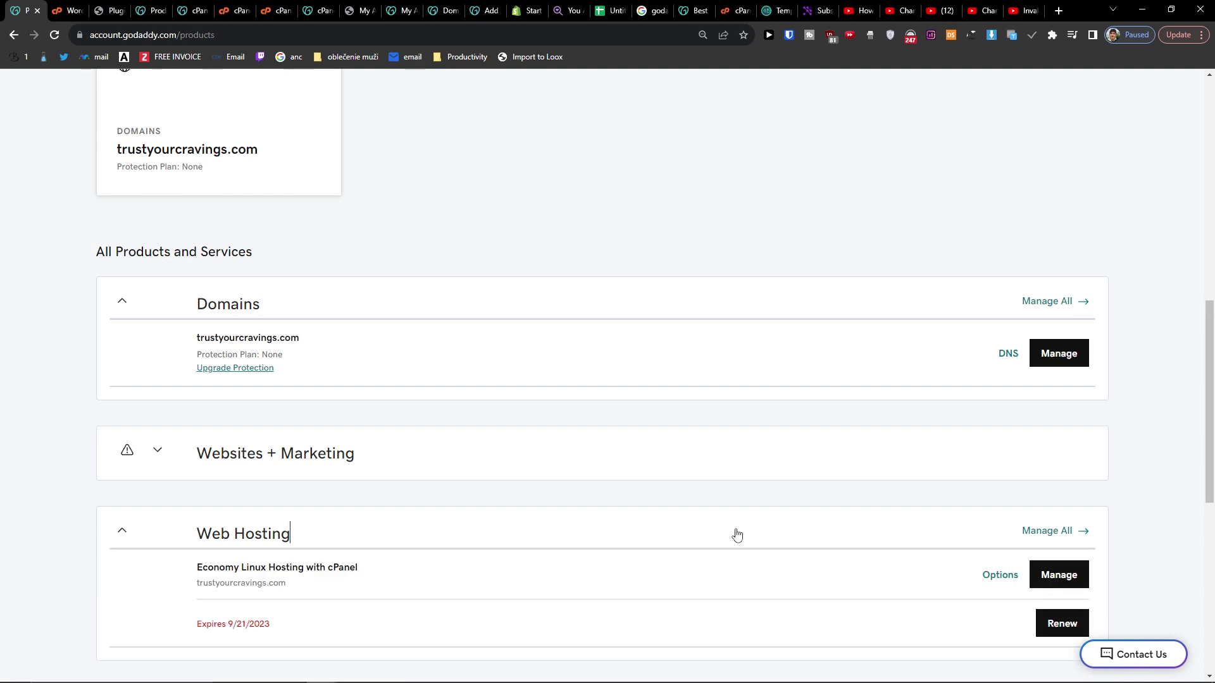
left_click(1068, 506)
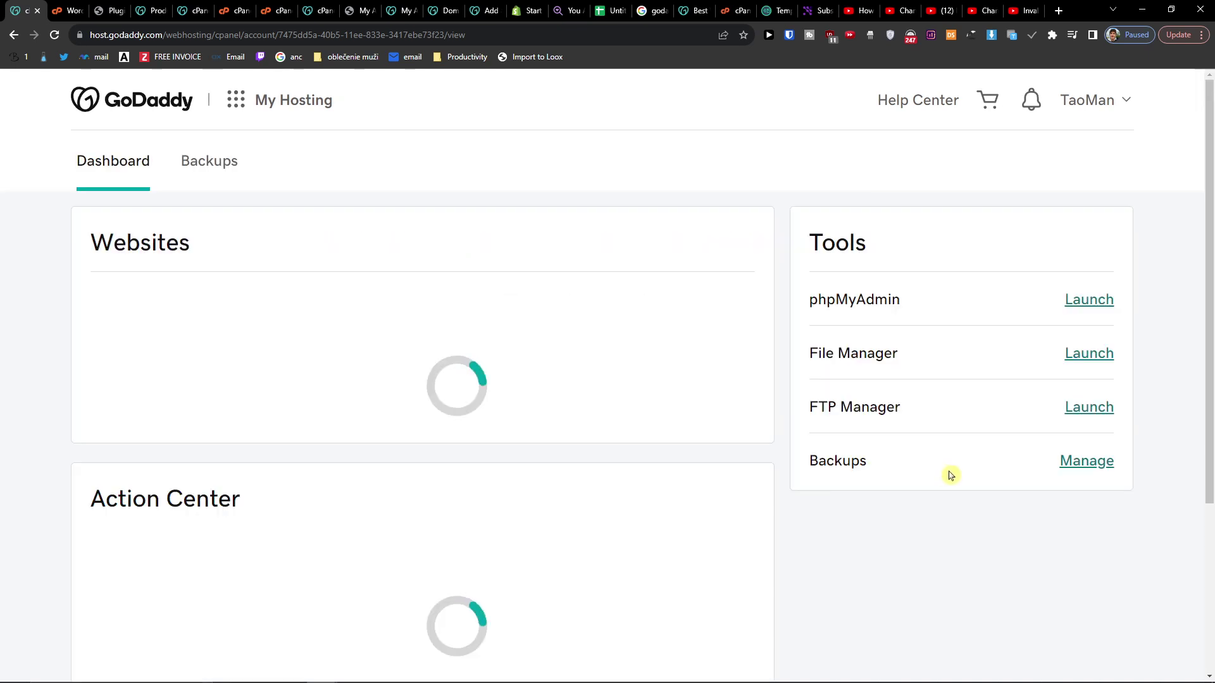
Open Backups from the hosting dashboard's Tools and view the 1-day daily backup
scroll(917, 510, "down", 7)
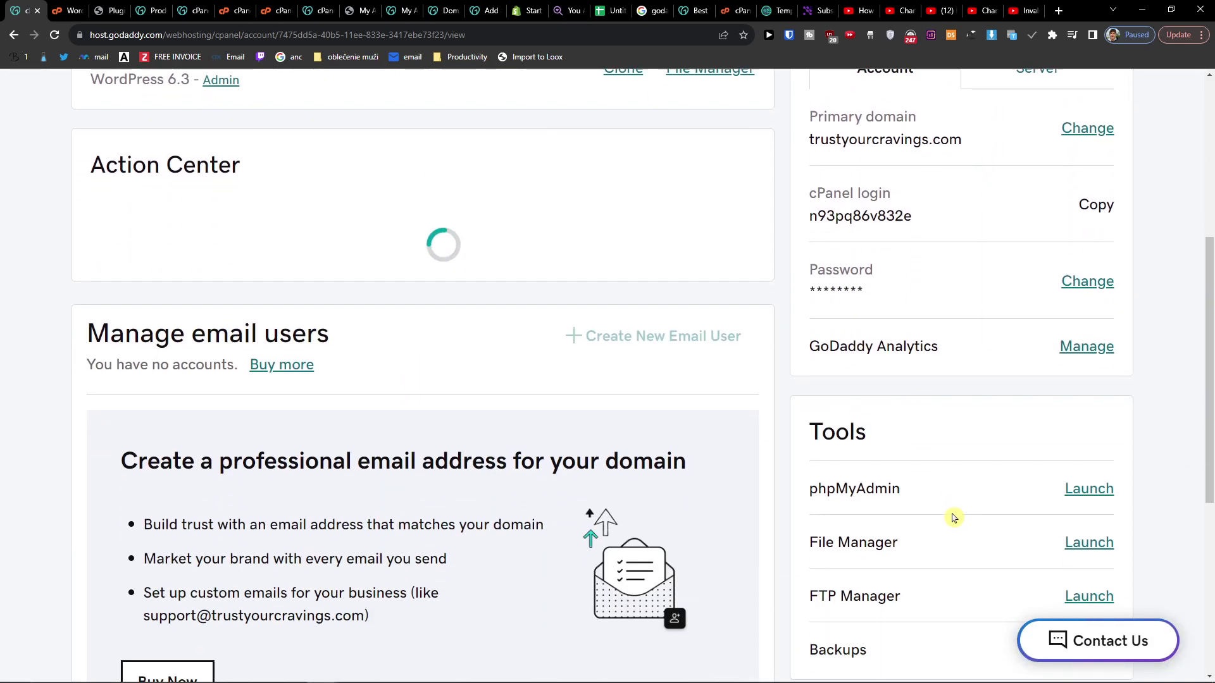
scroll(954, 518, "down", 2)
left_click_drag(829, 508, 962, 504)
left_click(1083, 509)
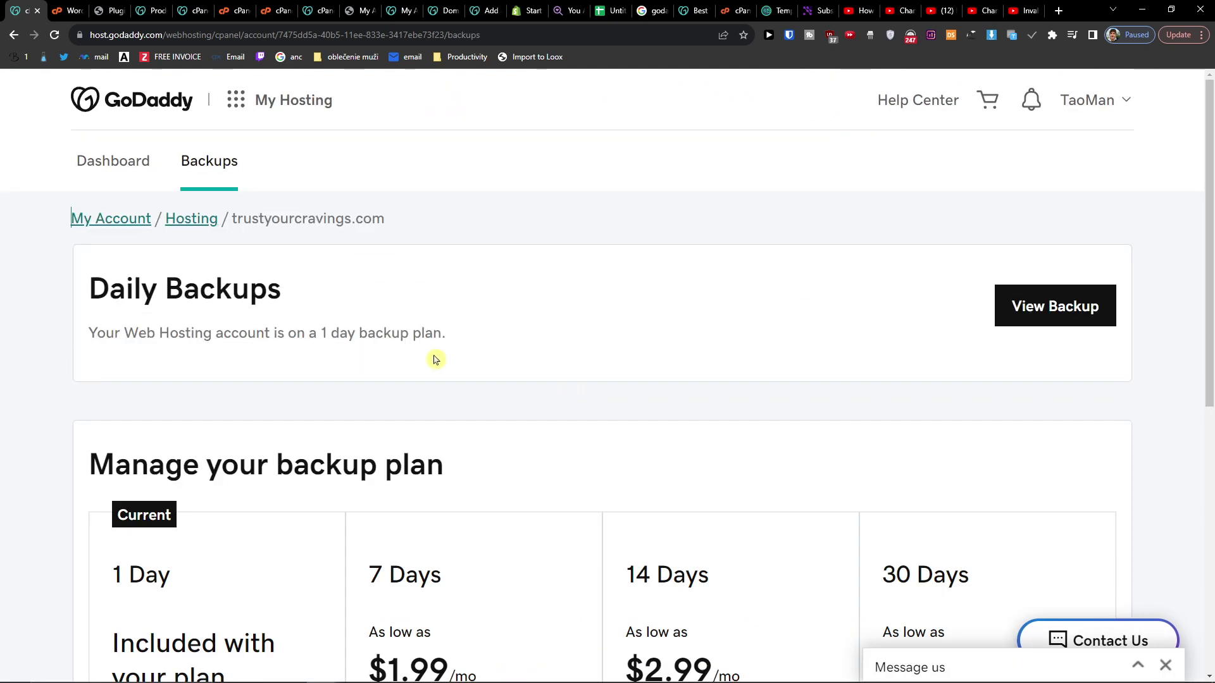
scroll(435, 360, "down", 2)
scroll(435, 355, "up", 2)
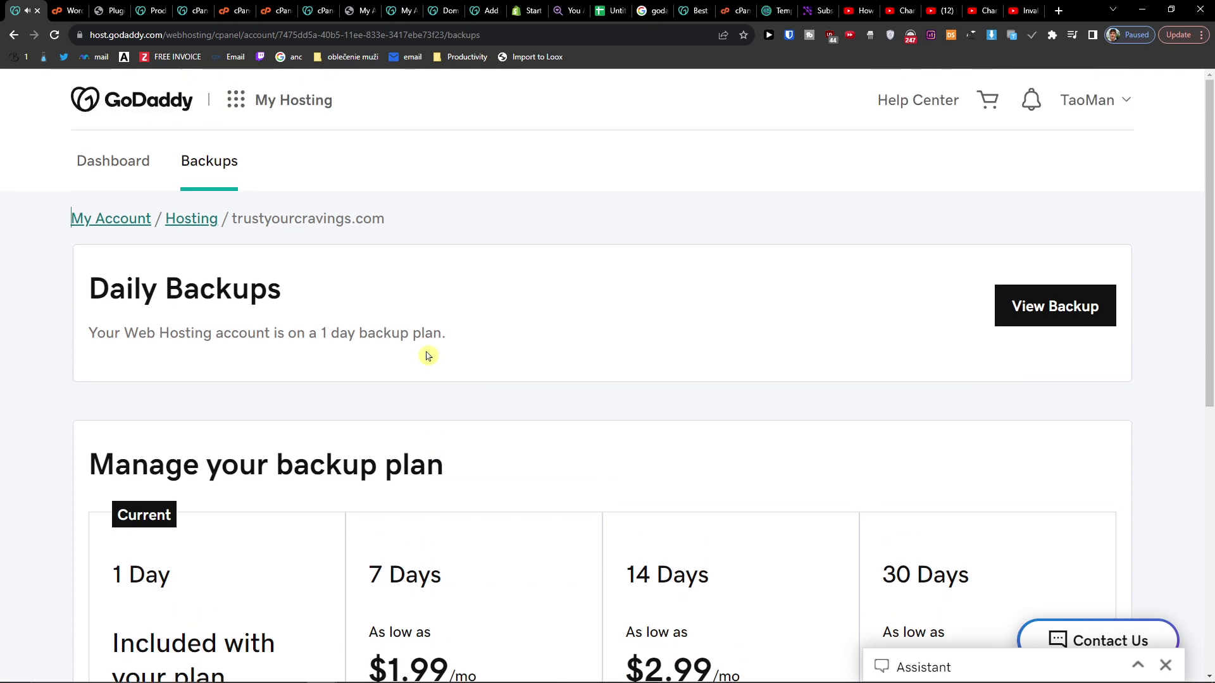
left_click(1023, 322)
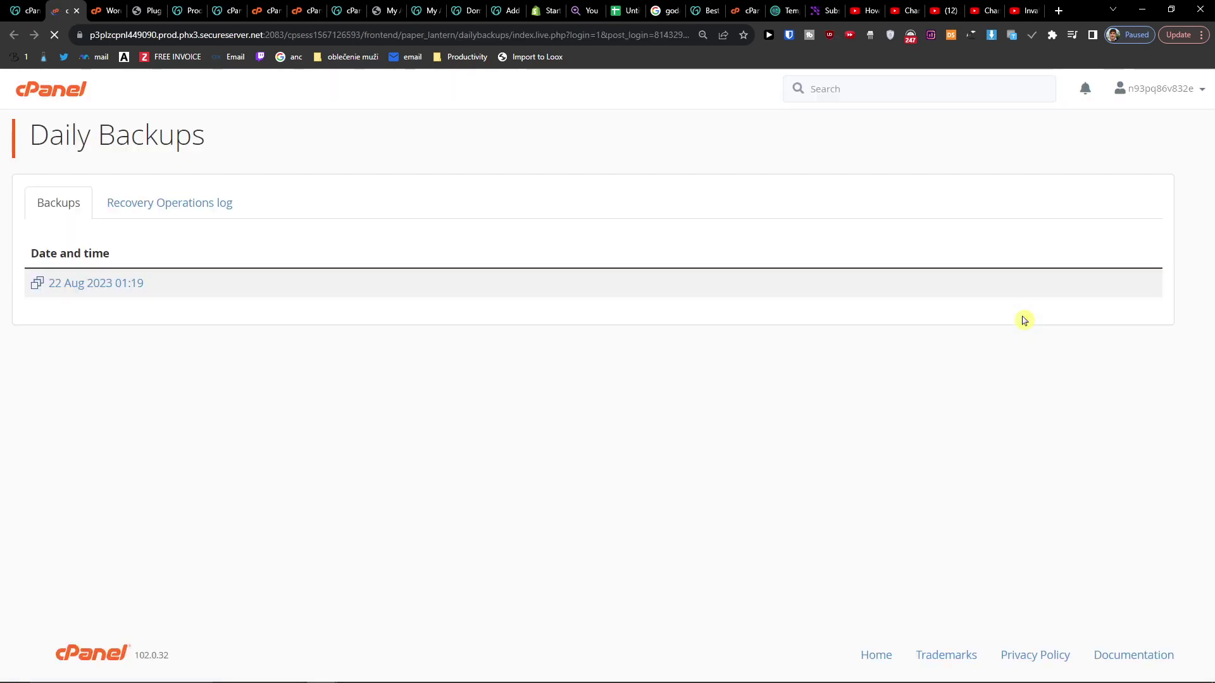
Inspect the 22 Aug 2023 01:19 backup's contents, then return to GoDaddy's Backups page
left_click(96, 284)
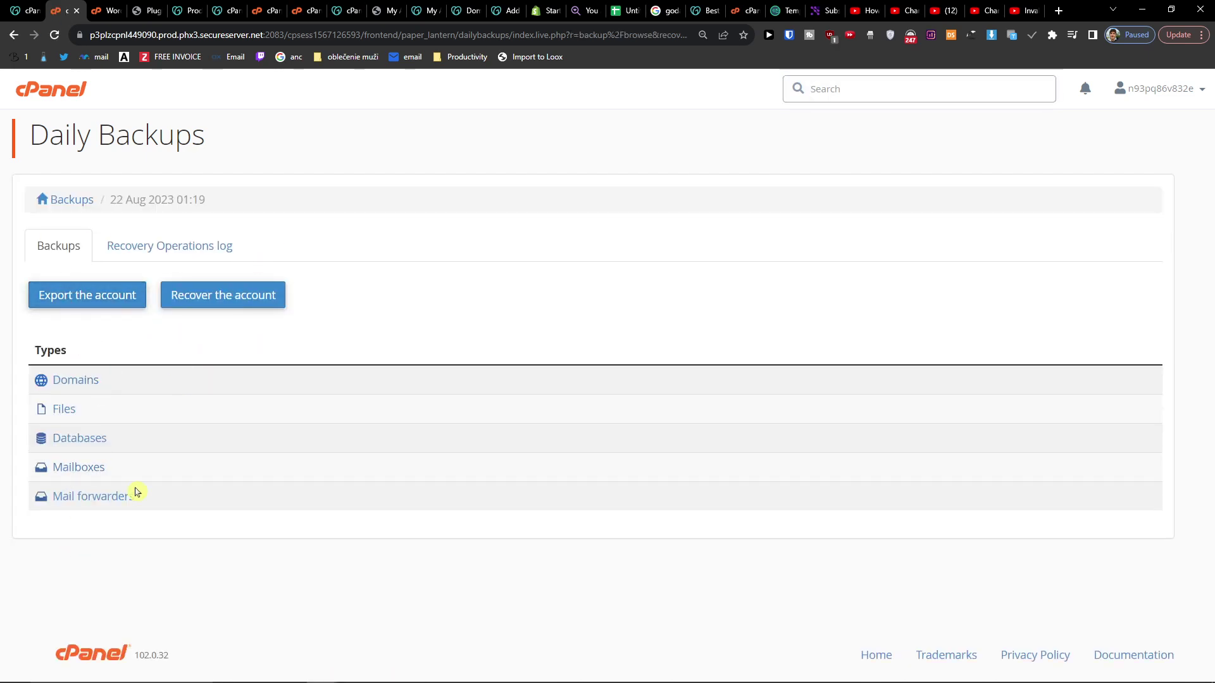
left_click(28, 10)
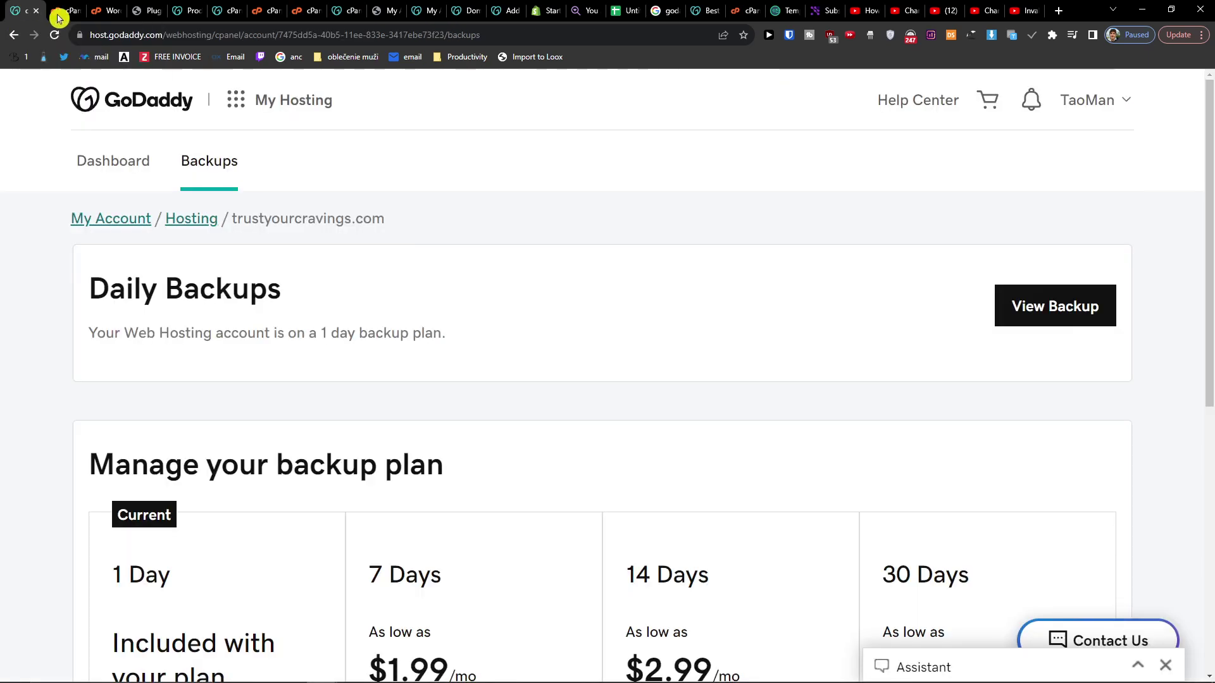
Navigate back through My Account to the Economy Linux Hosting plan's management dashboard
left_click(174, 220)
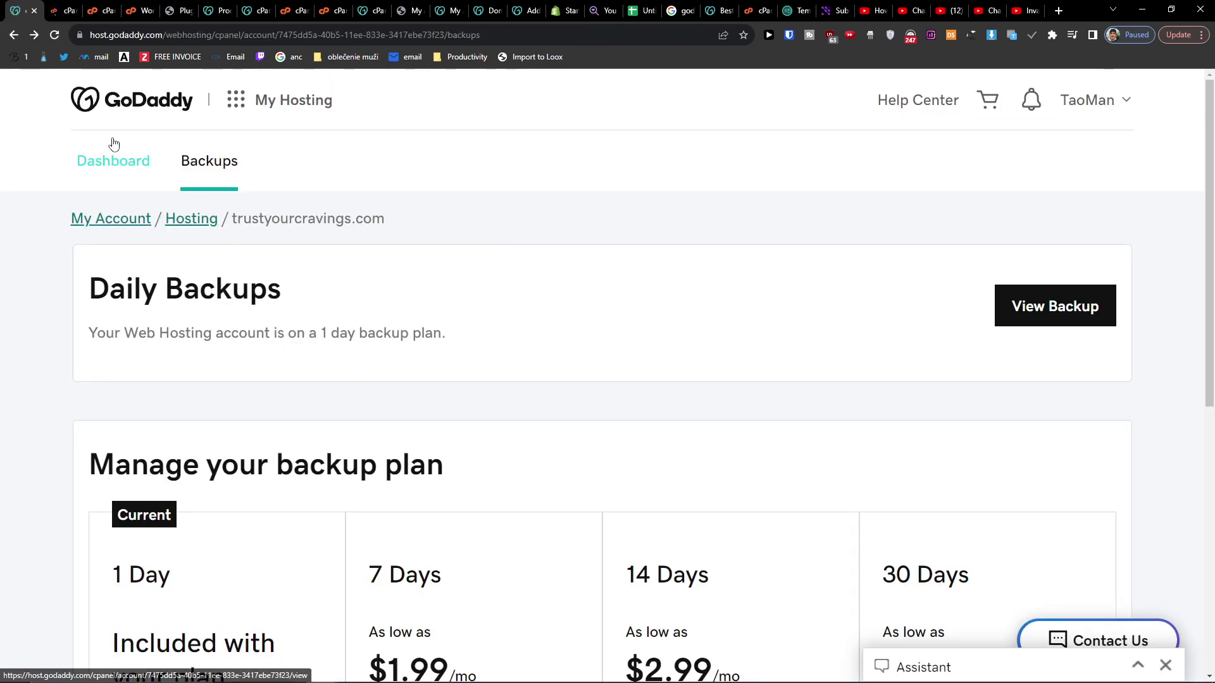
left_click(113, 220)
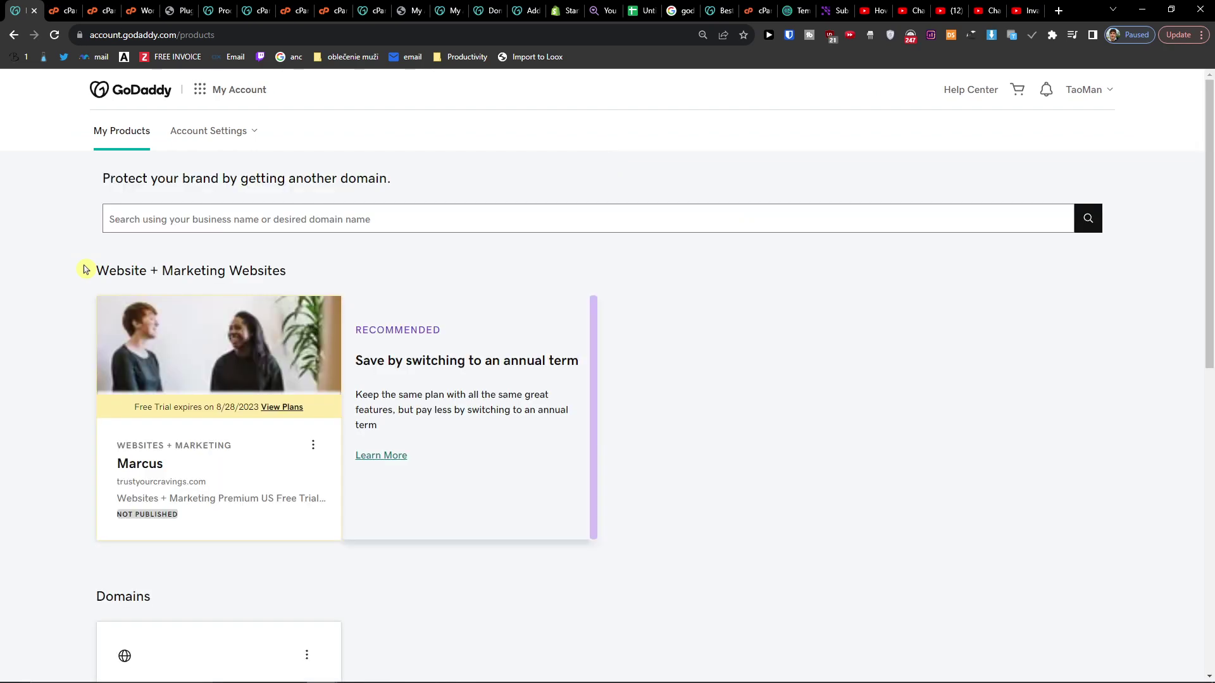
scroll(727, 456, "down", 10)
left_click(637, 479)
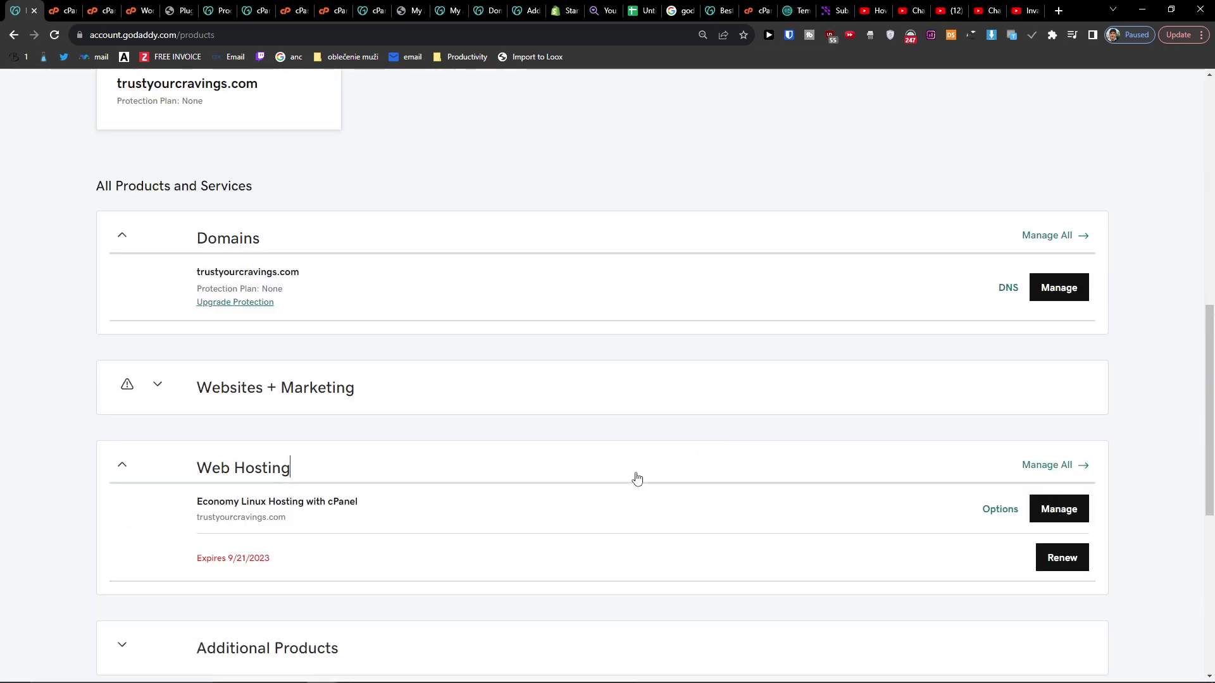
left_click(1066, 514)
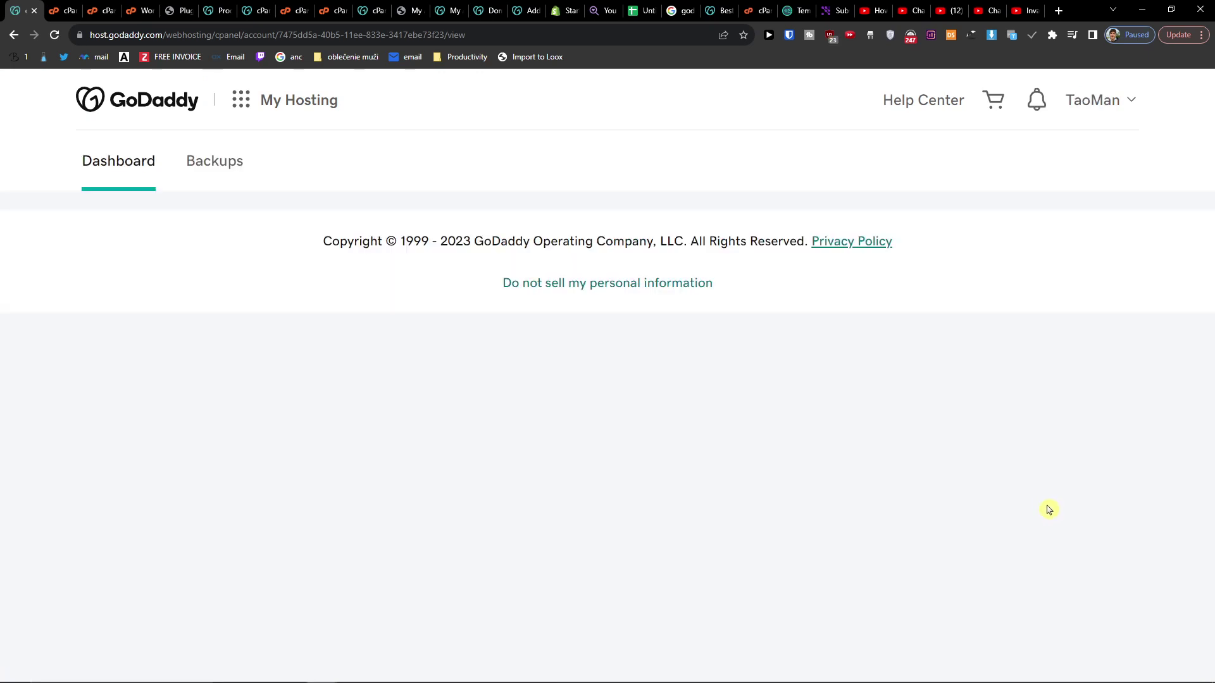
Launch cPanel Admin for the trustyourcravings.com hosting account in a new tab
scroll(575, 348, "down", 1)
scroll(523, 342, "up", 1)
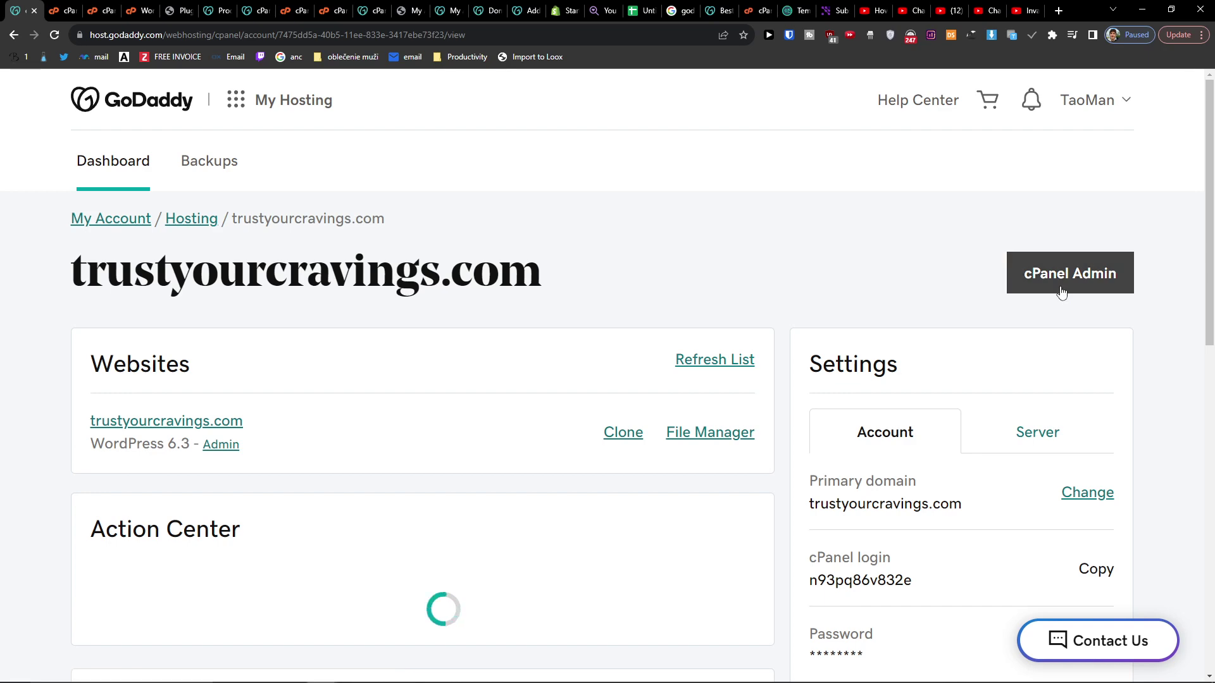
left_click(1062, 296)
left_click(31, 5)
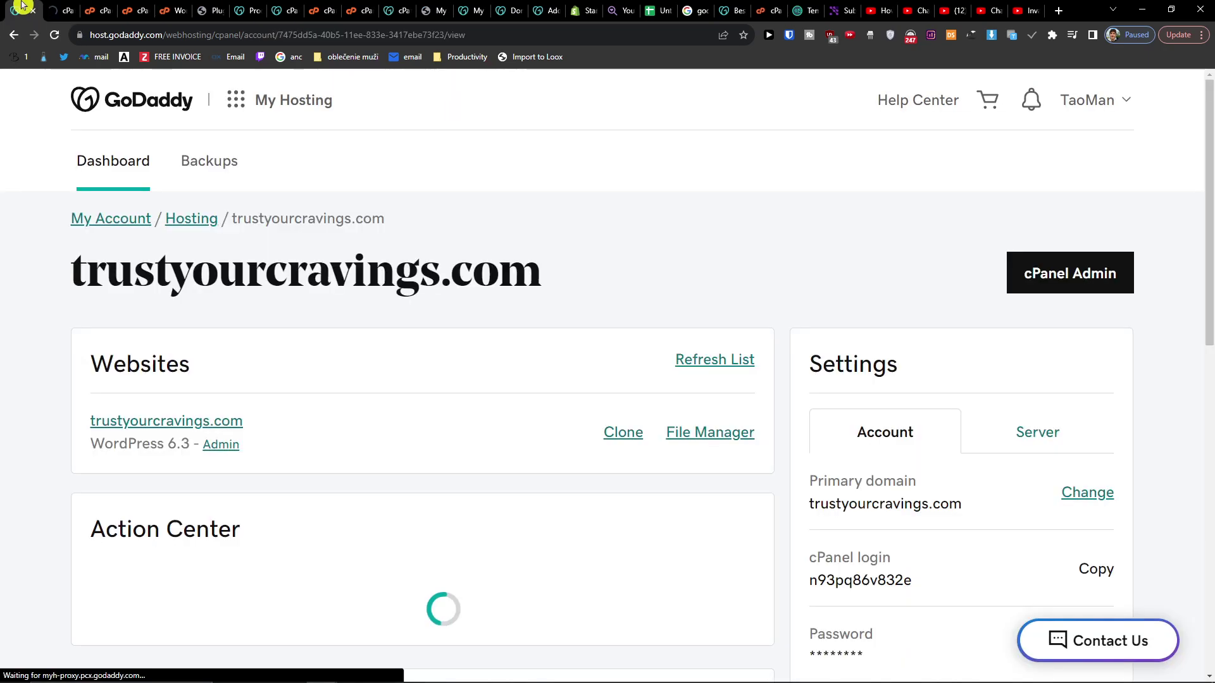
left_click(60, 5)
Open the My blog WordPress install on trustyourcravings.com from cPanel's Applications, showing 0 backups
scroll(236, 275, "down", 1)
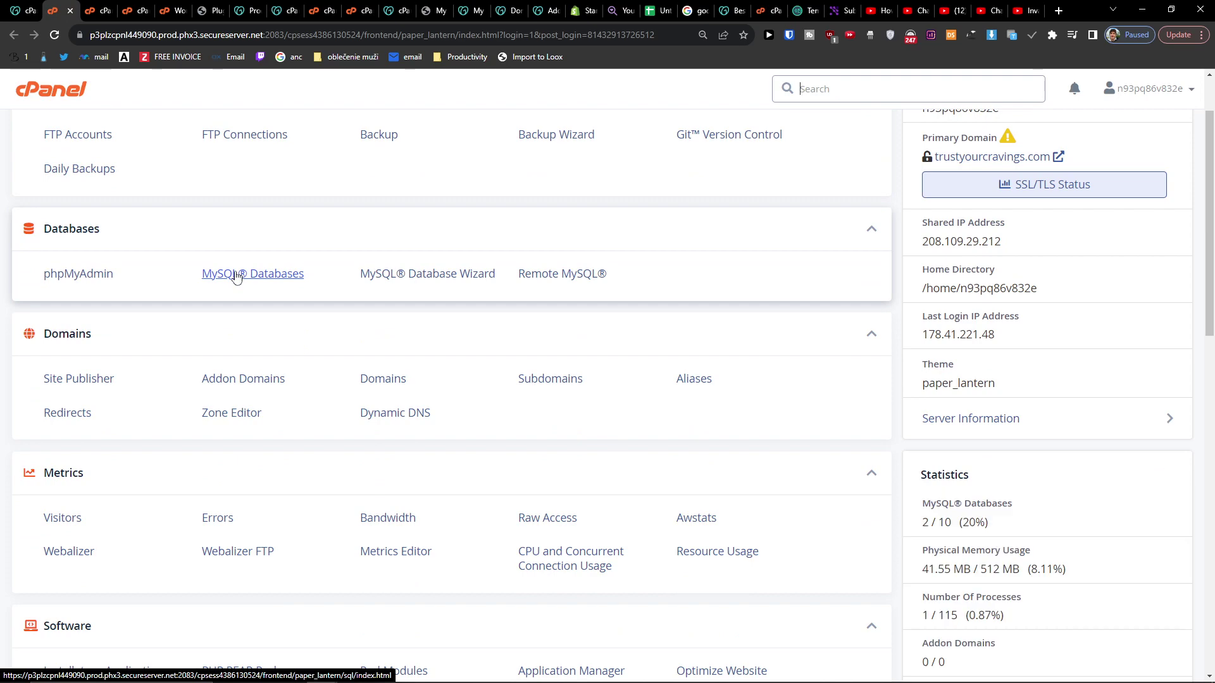
scroll(236, 277, "down", 10)
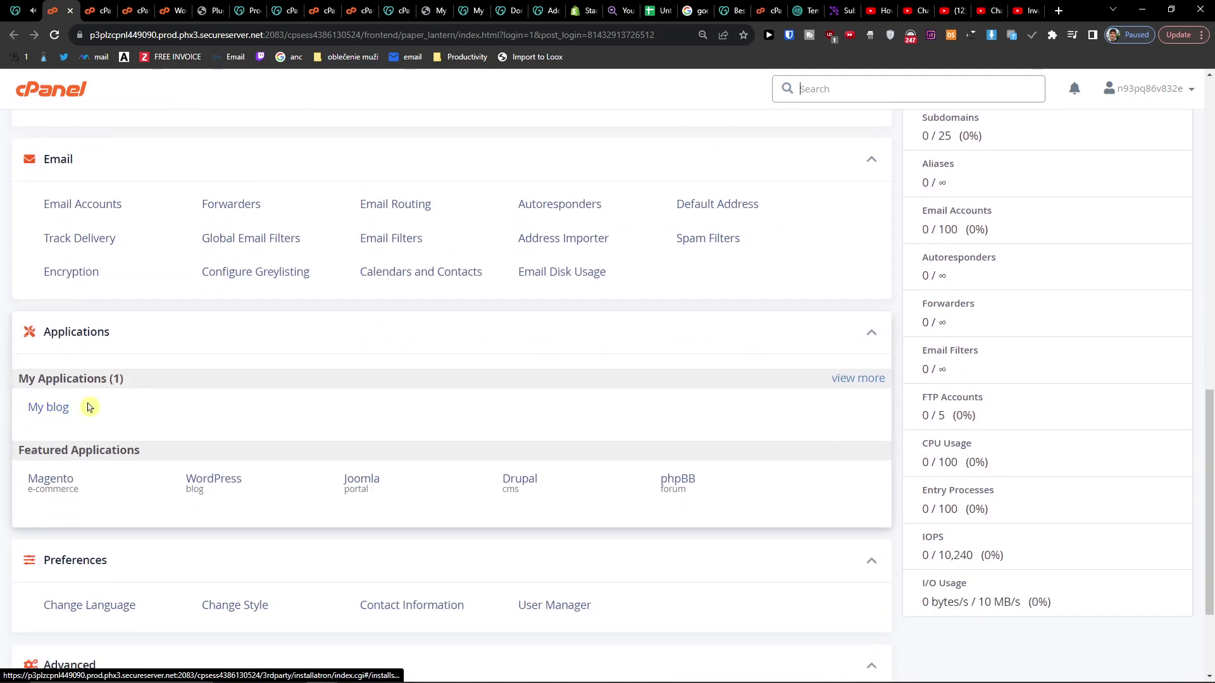
left_click(54, 415)
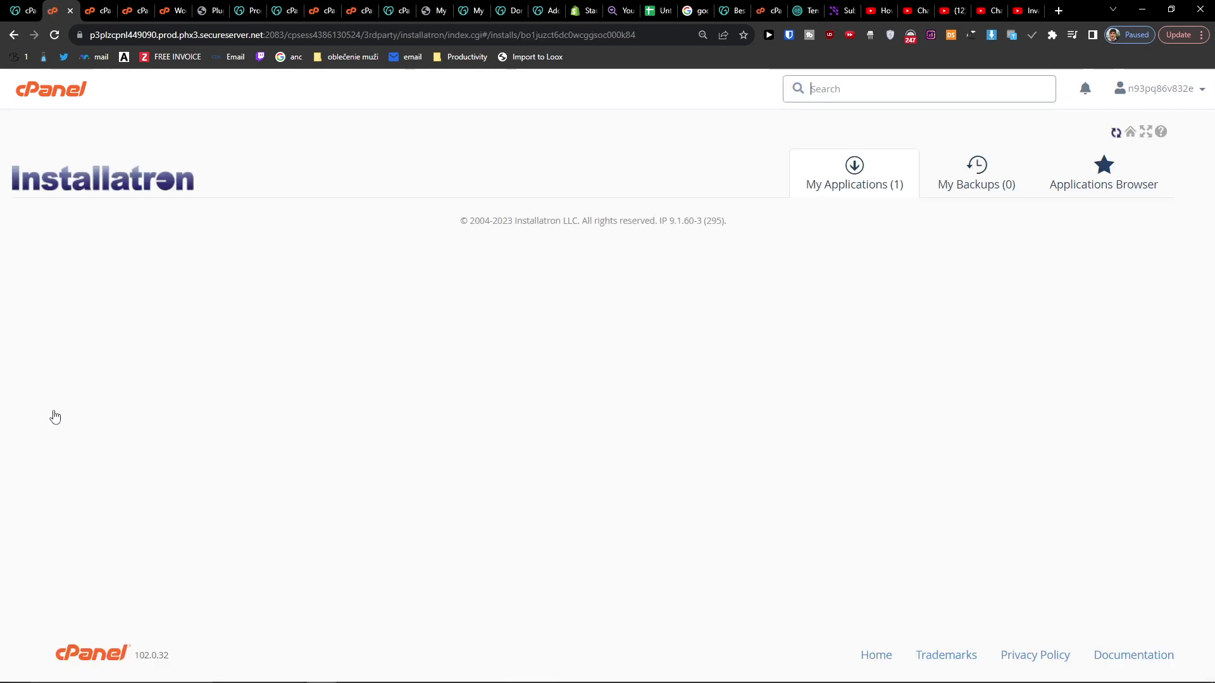
scroll(561, 482, "down", 3)
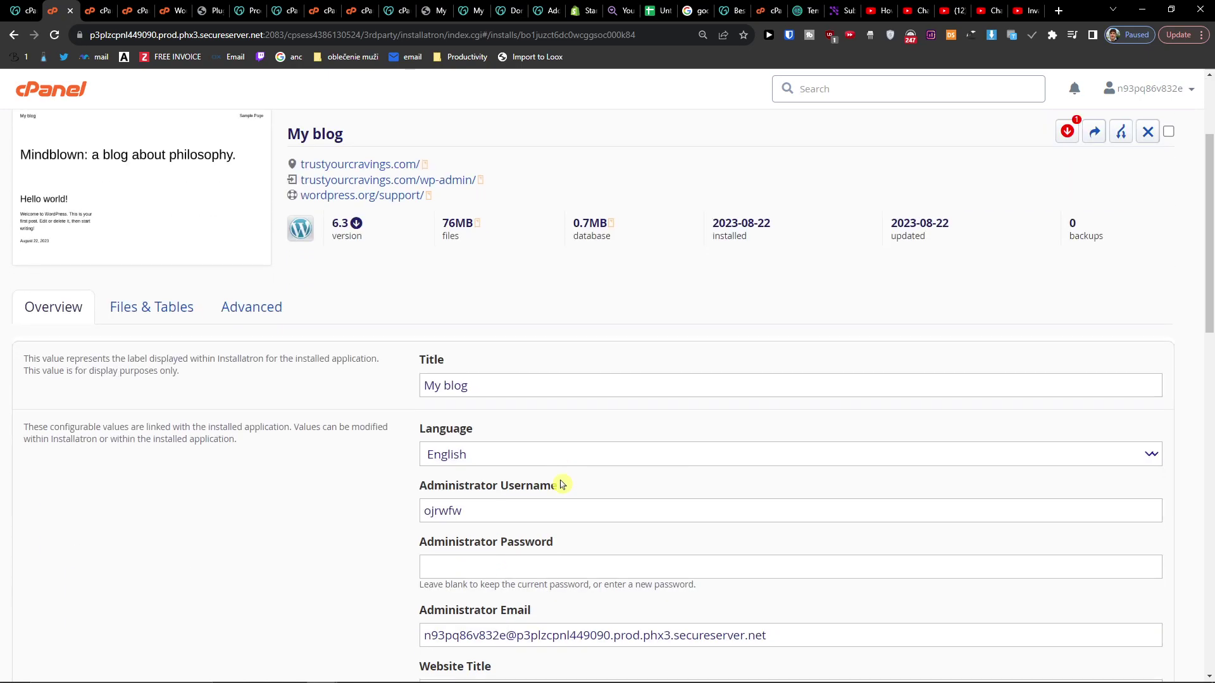
scroll(561, 483, "up", 1)
scroll(561, 480, "down", 12)
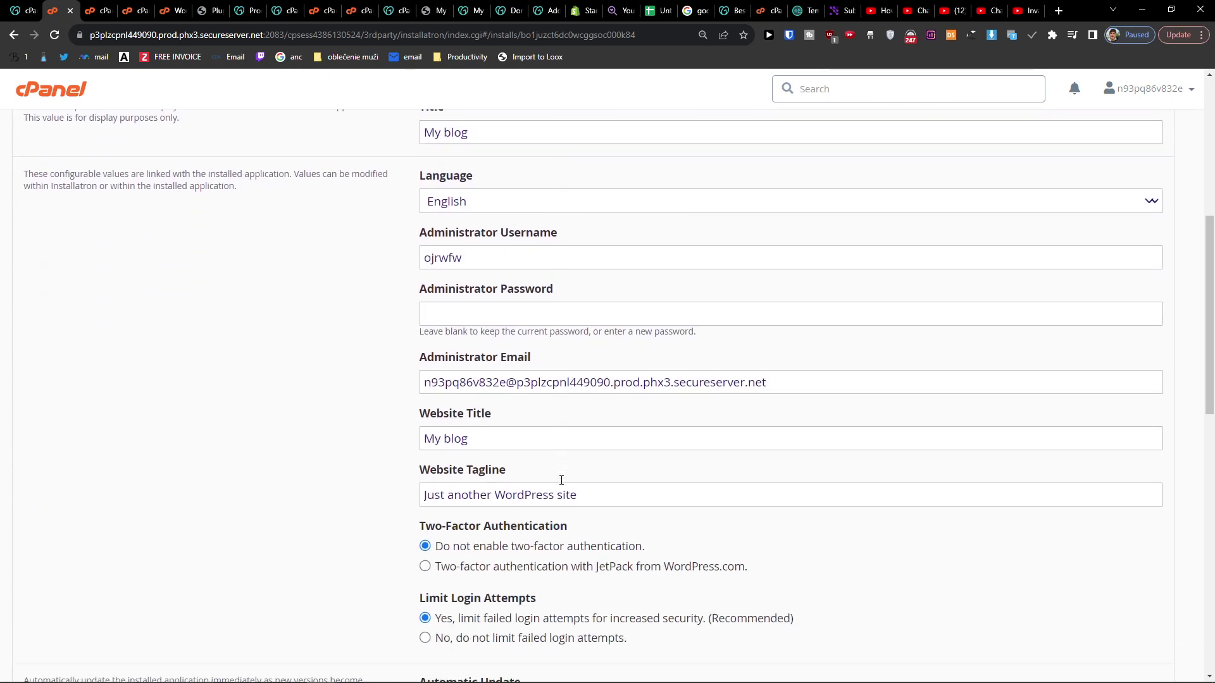
scroll(562, 481, "down", 2)
scroll(561, 481, "up", 15)
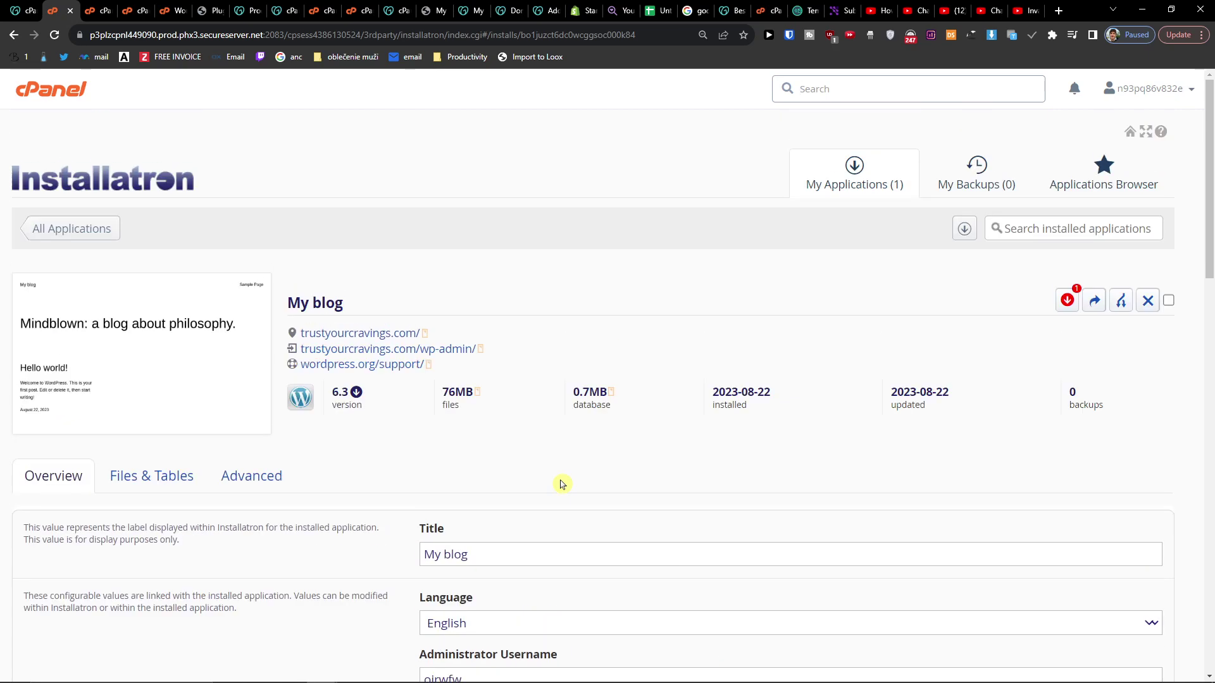
Confirm Installatron's My Backups tab is empty and open the Applications Browser in a new tab
left_click(975, 181)
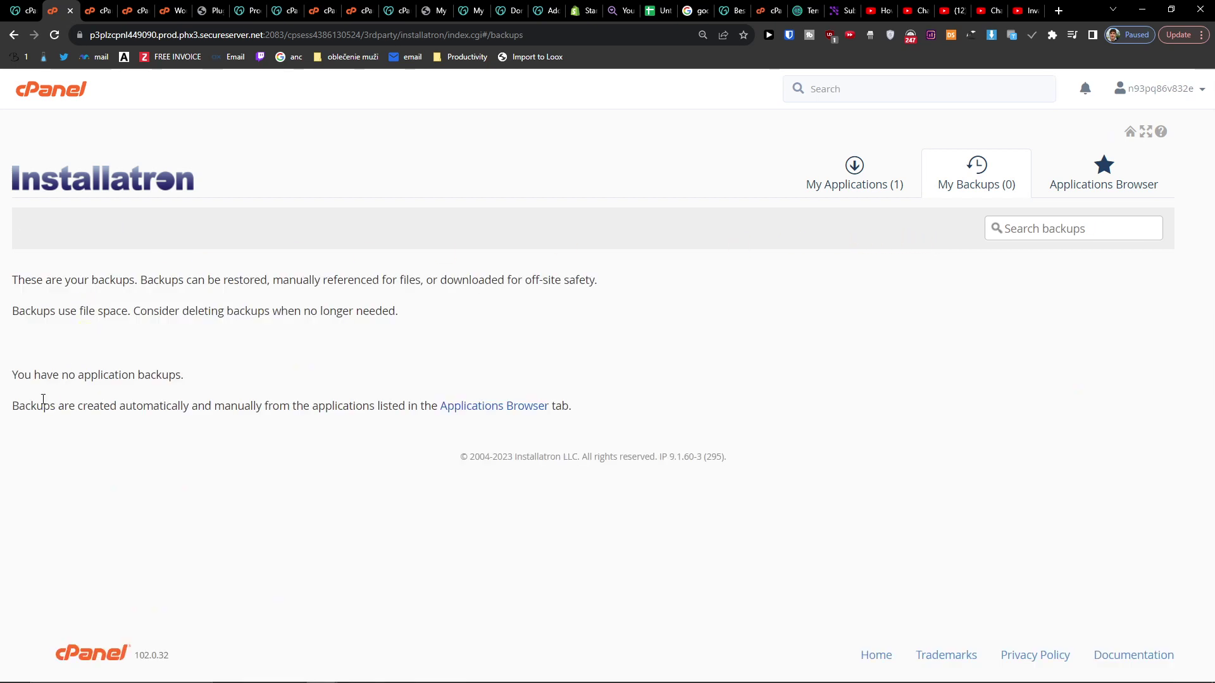
left_click_drag(26, 405, 344, 405)
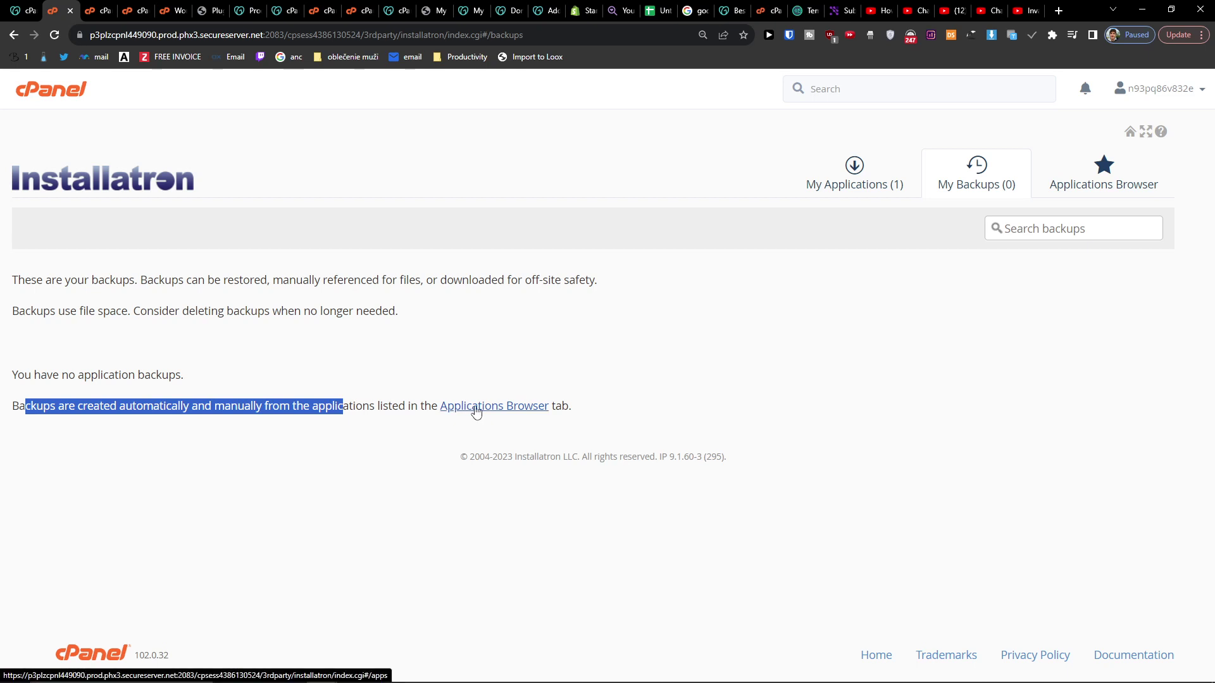
middle_click(500, 408)
left_click(887, 177)
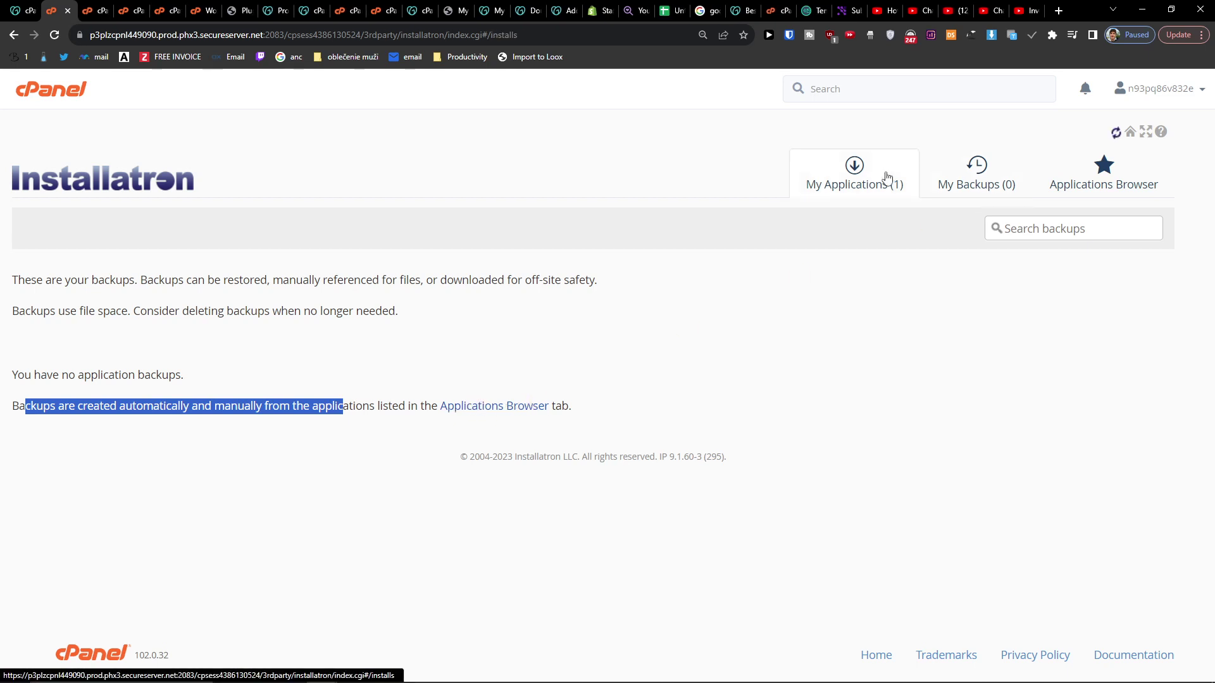
Leave the expired cPanel login screen and relaunch cPanel Admin from the GoDaddy hosting dashboard
left_click(887, 177)
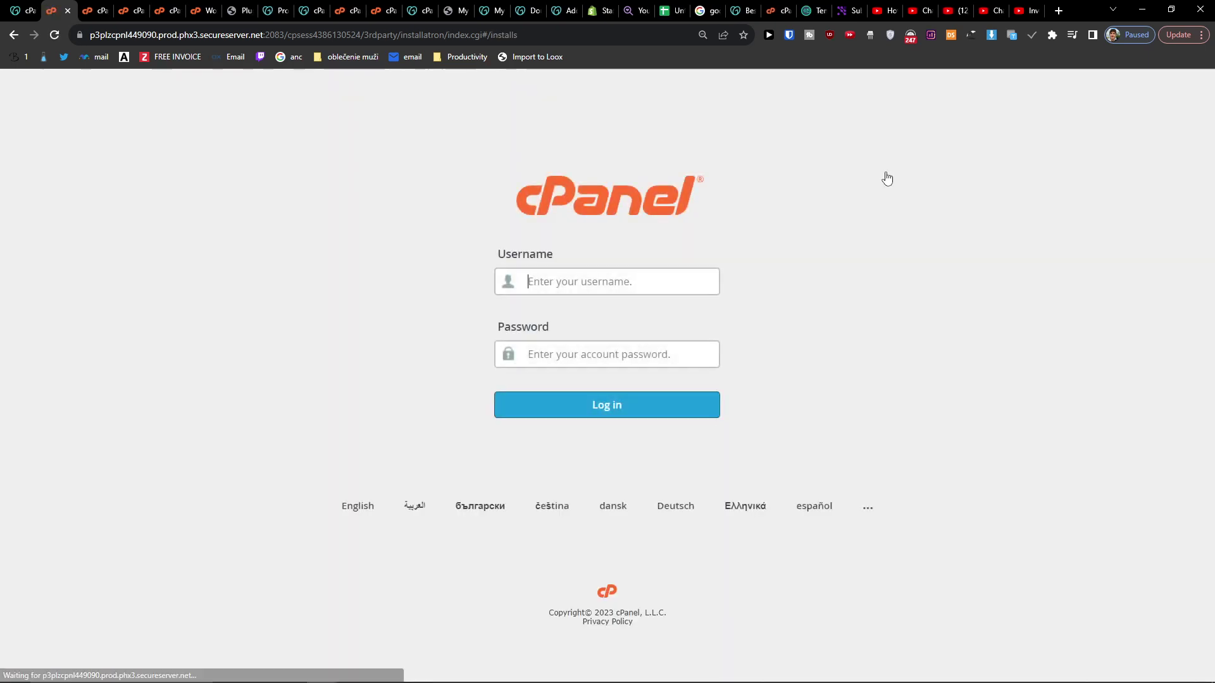
left_click(16, 36)
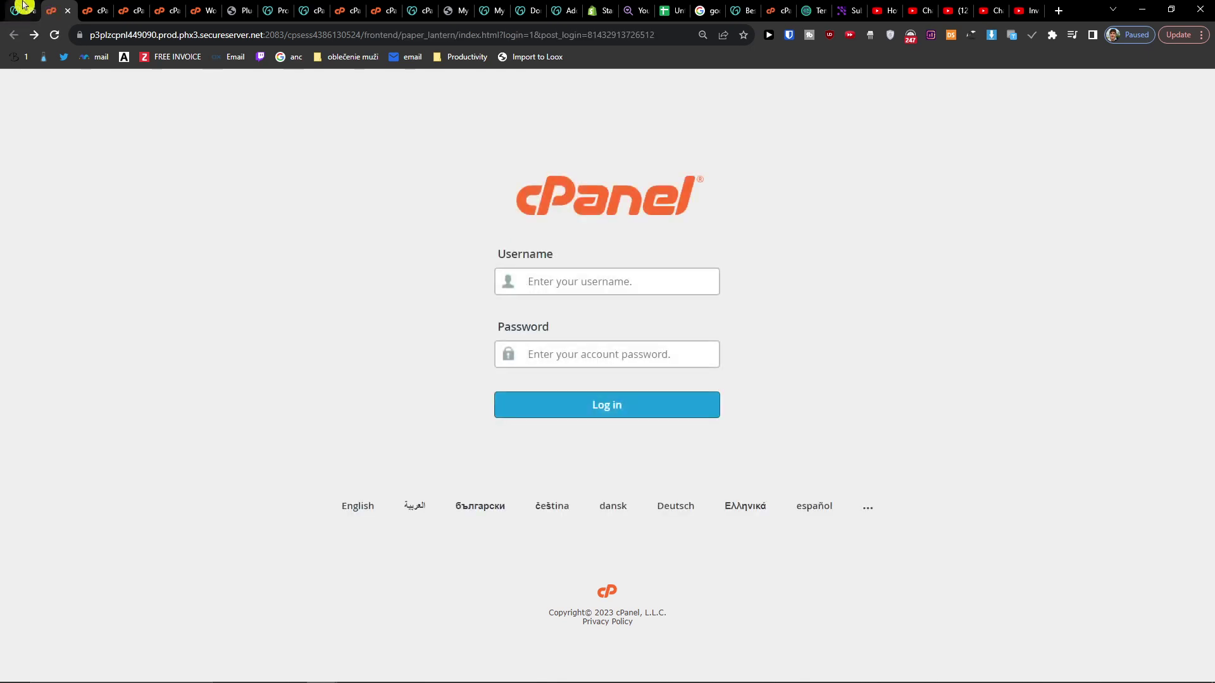
left_click(23, 10)
left_click(1048, 286)
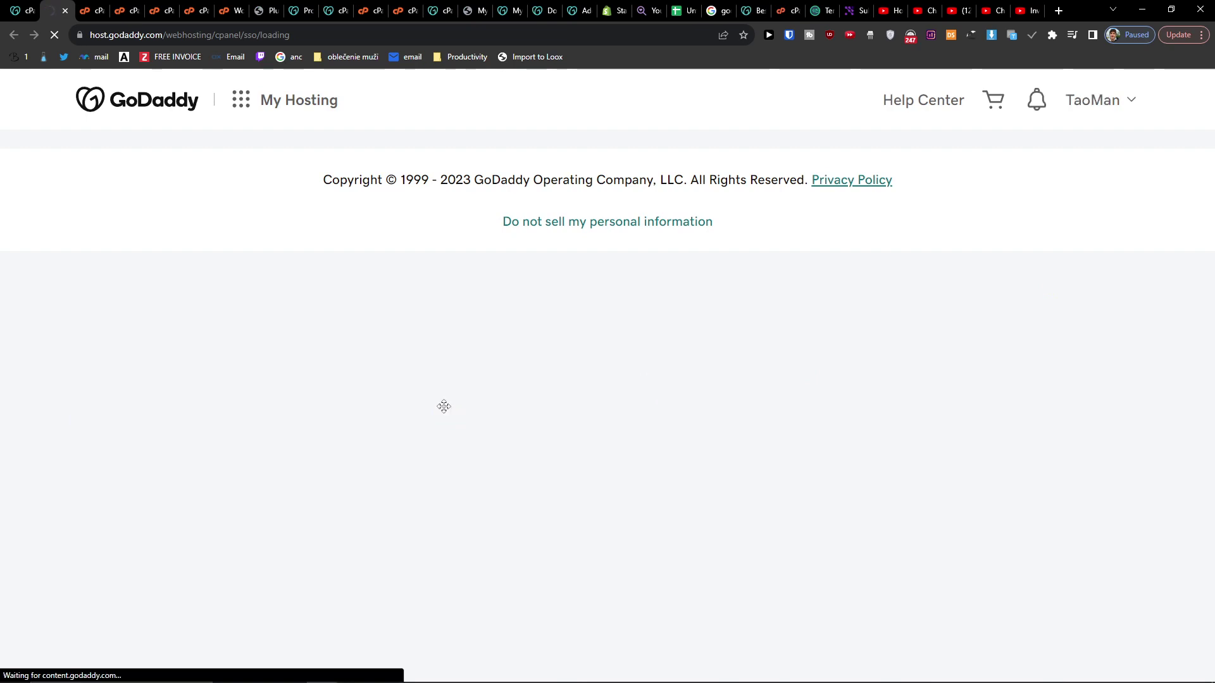
Open WordPress in Installatron and list My Applications, showing the My blog WordPress 6.3 install
scroll(443, 407, "down", 6)
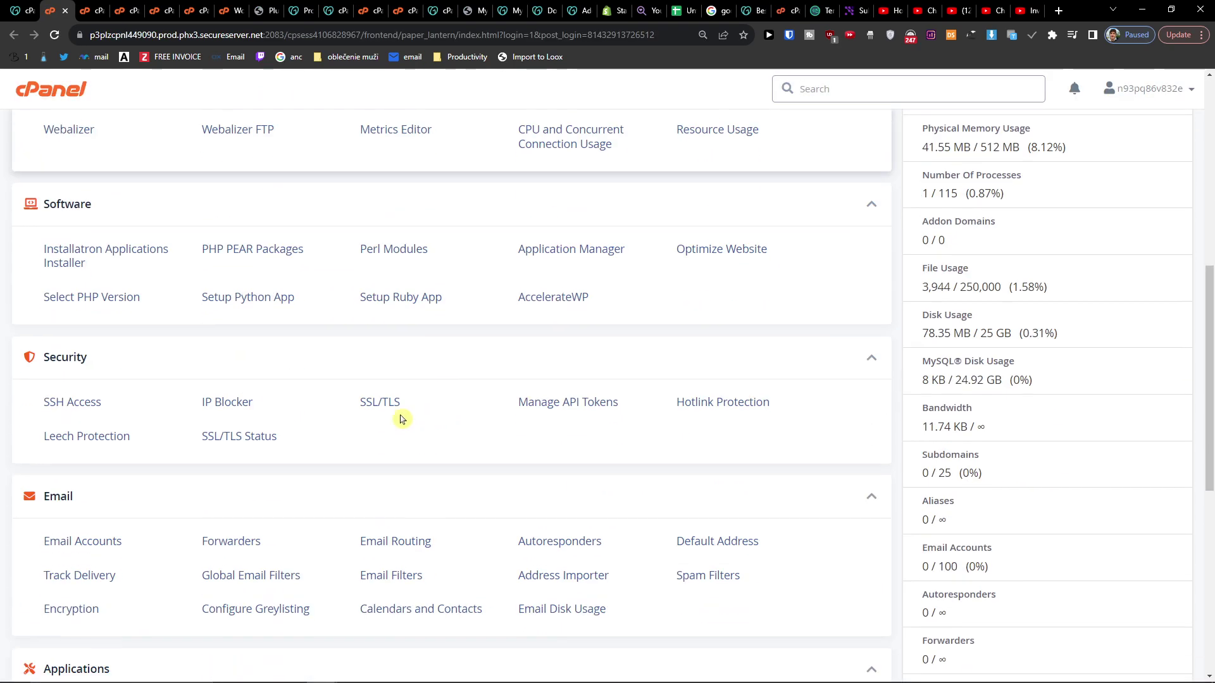
scroll(401, 419, "down", 5)
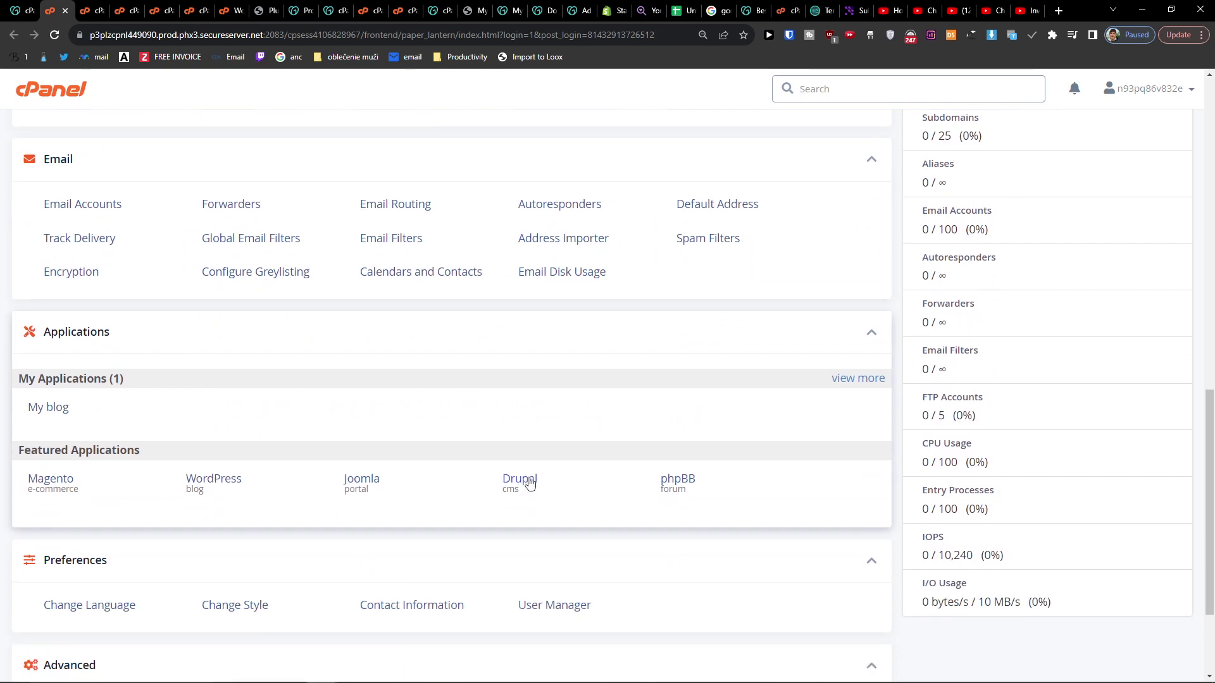
left_click(195, 487)
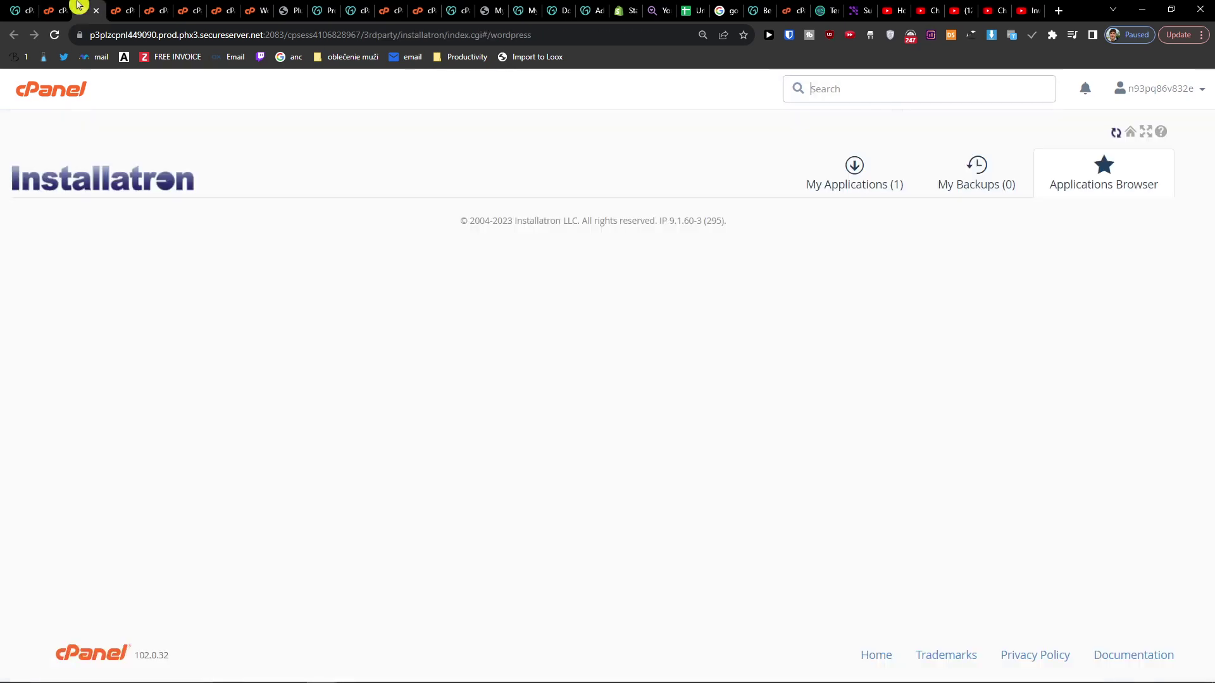
scroll(564, 222, "down", 8)
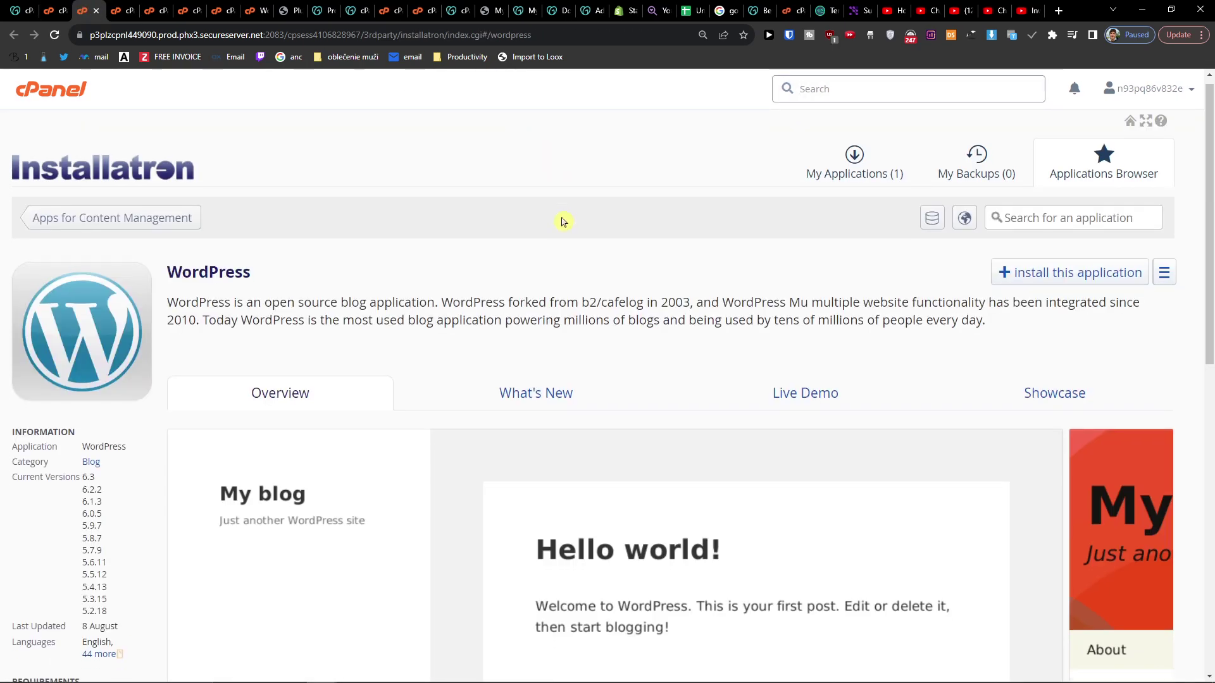
scroll(564, 222, "down", 3)
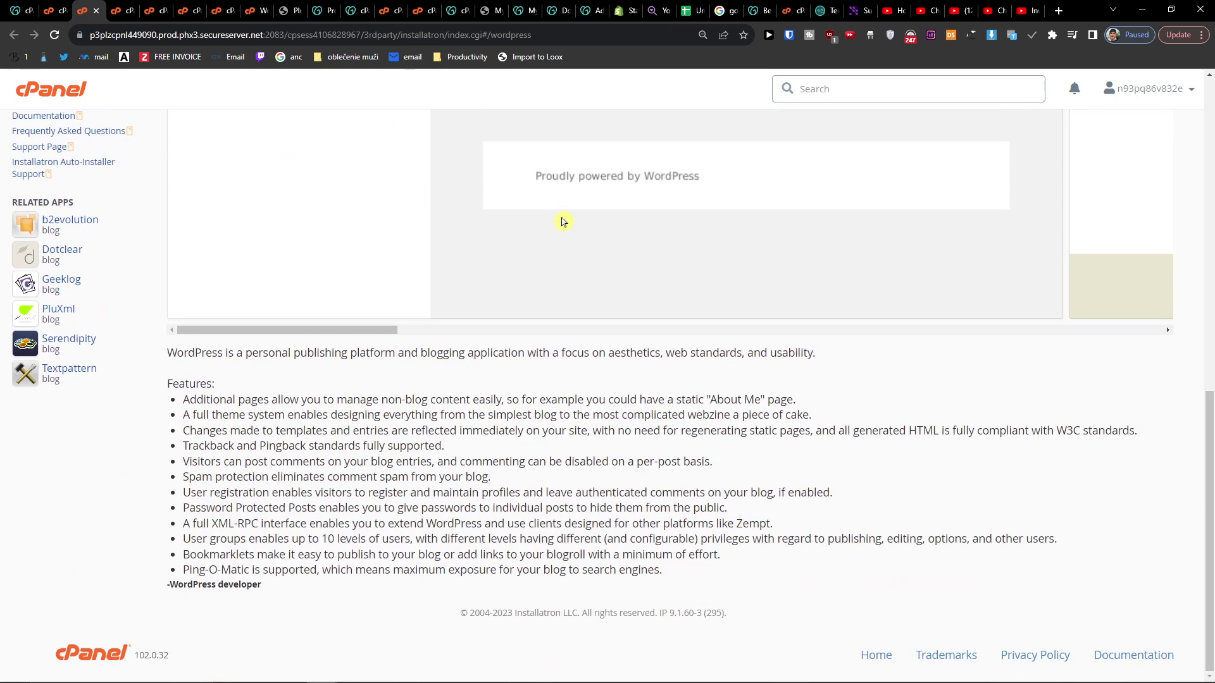
scroll(564, 222, "up", 13)
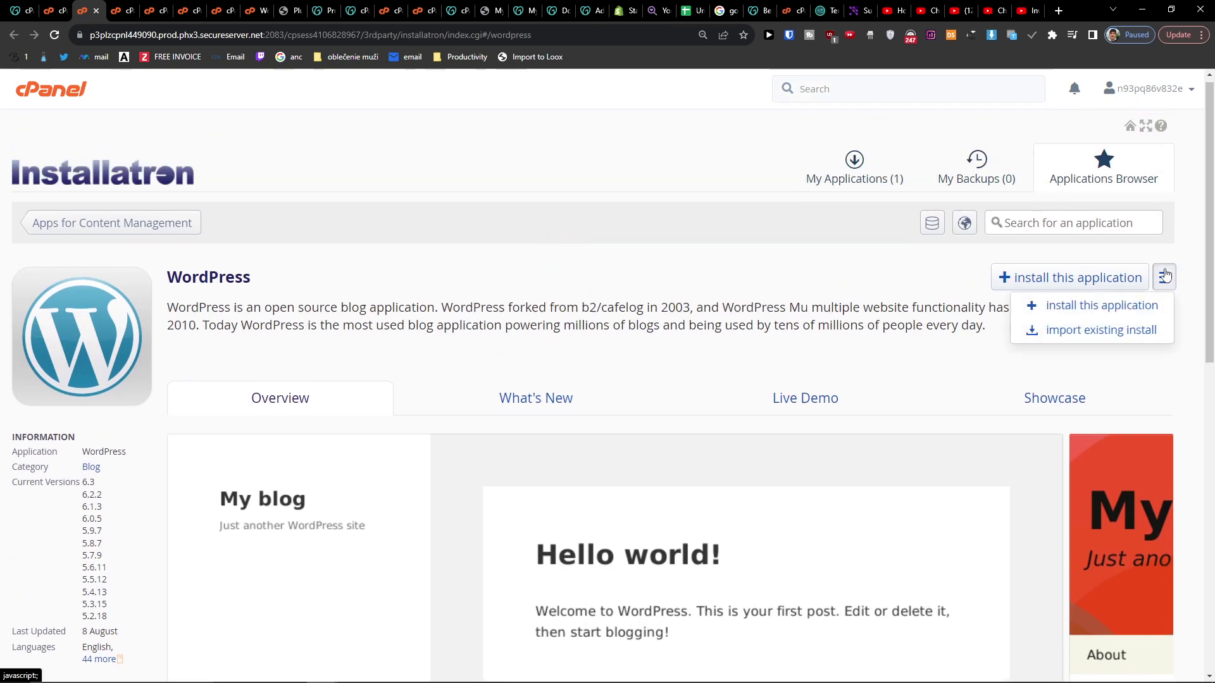
left_click(873, 179)
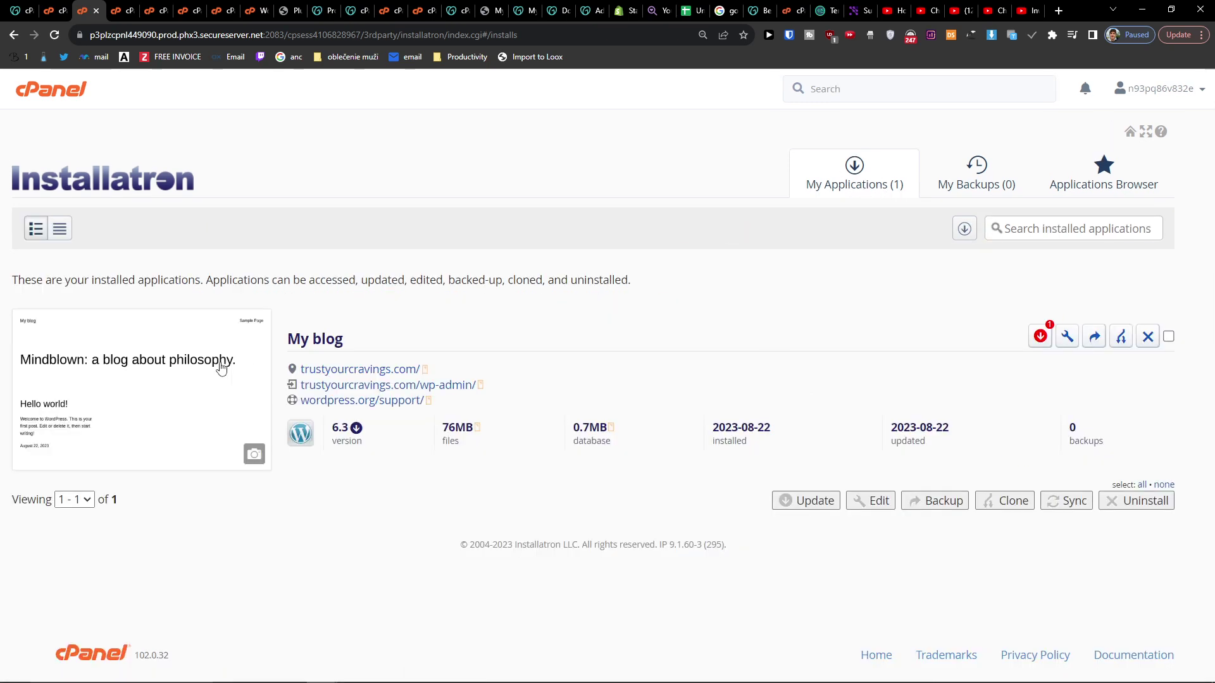
Select the My blog install and back it up to 'My web hosting account'
left_click(942, 503)
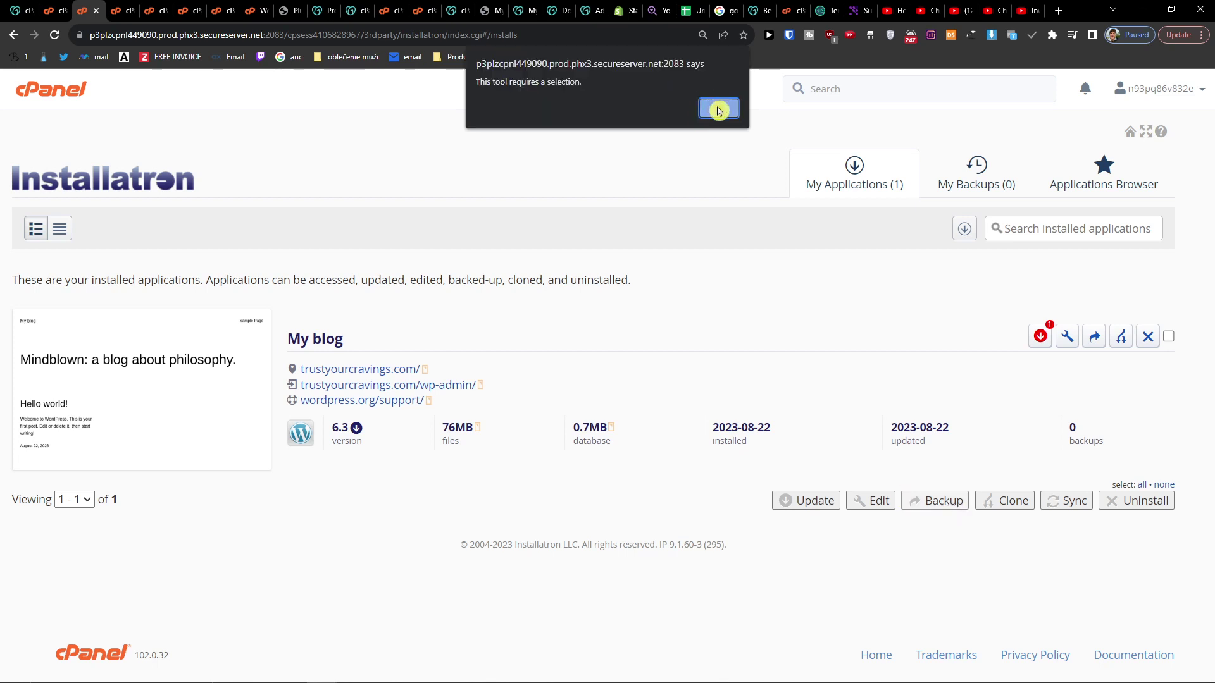
left_click(719, 110)
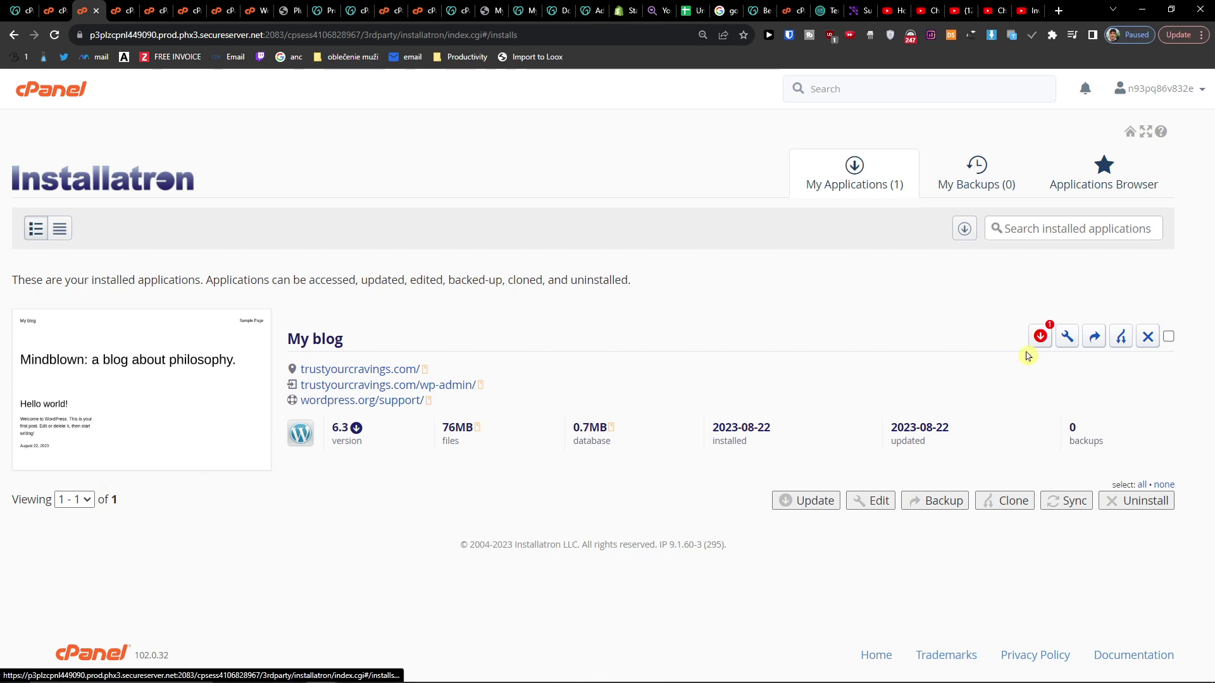
left_click(1169, 336)
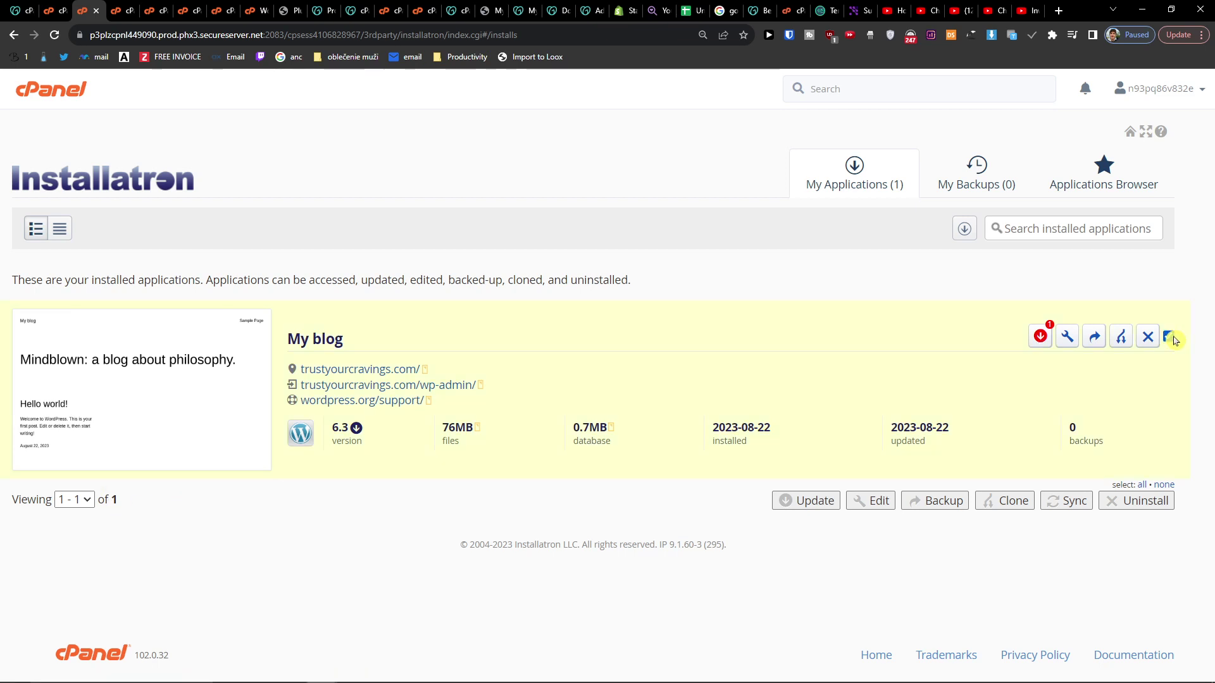
left_click(933, 503)
scroll(580, 447, "down", 1)
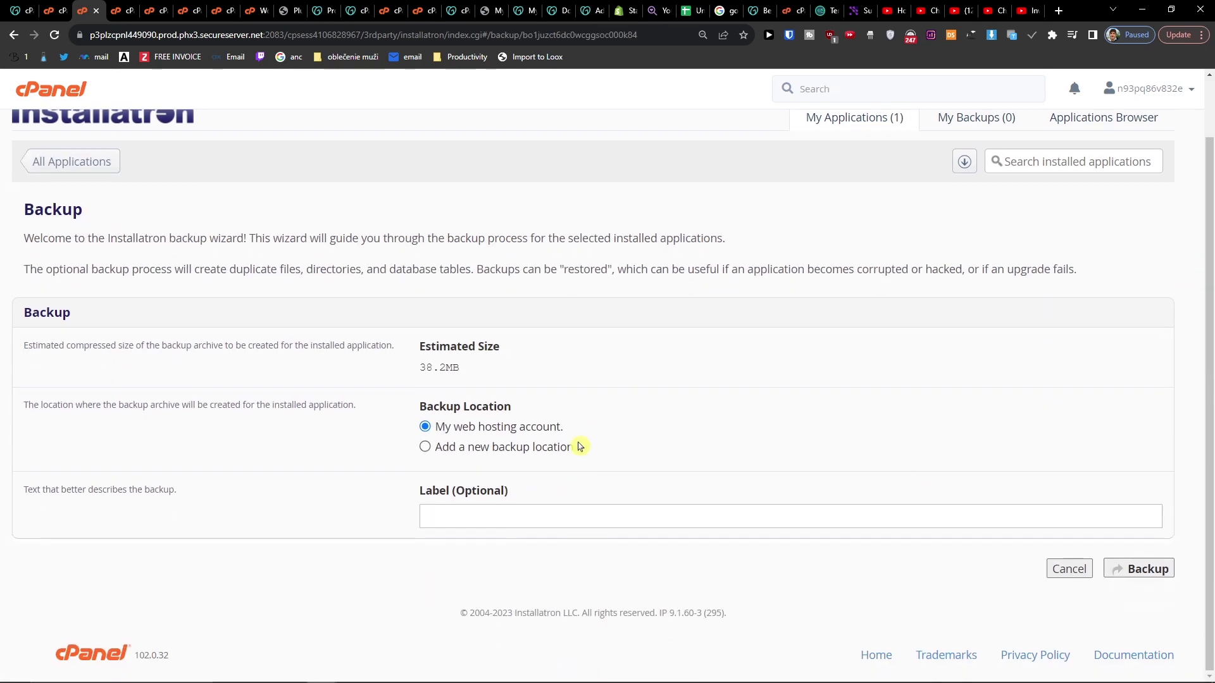
left_click(456, 513)
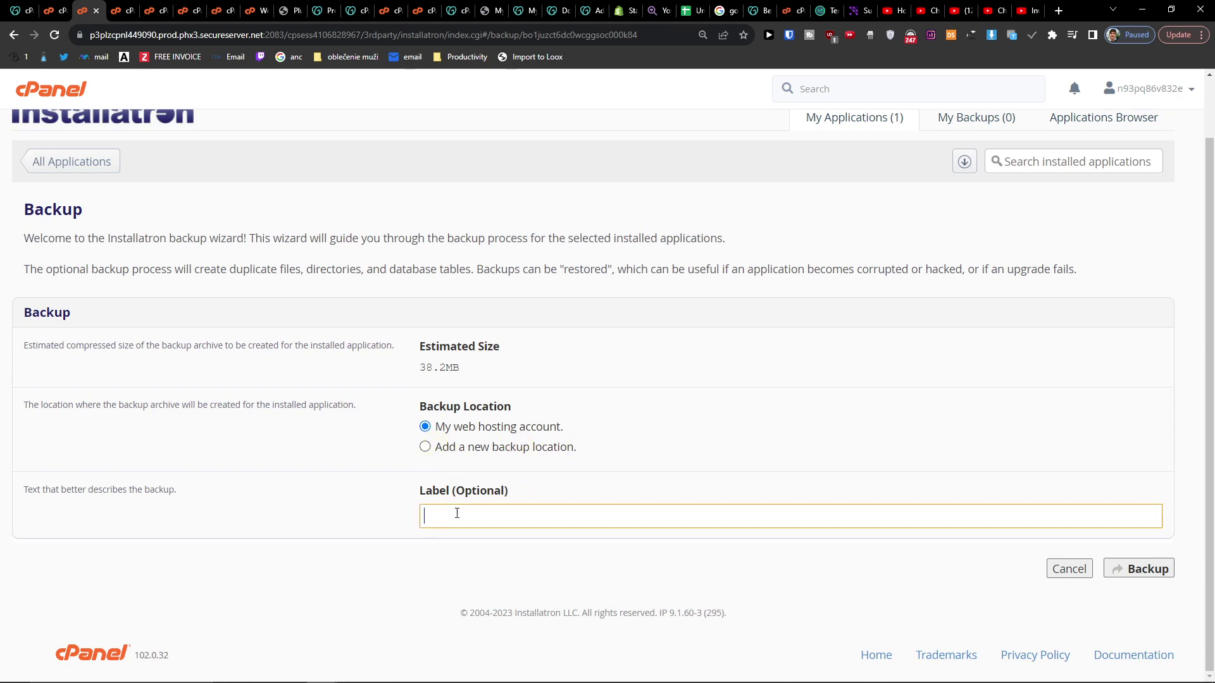
left_click(1149, 571)
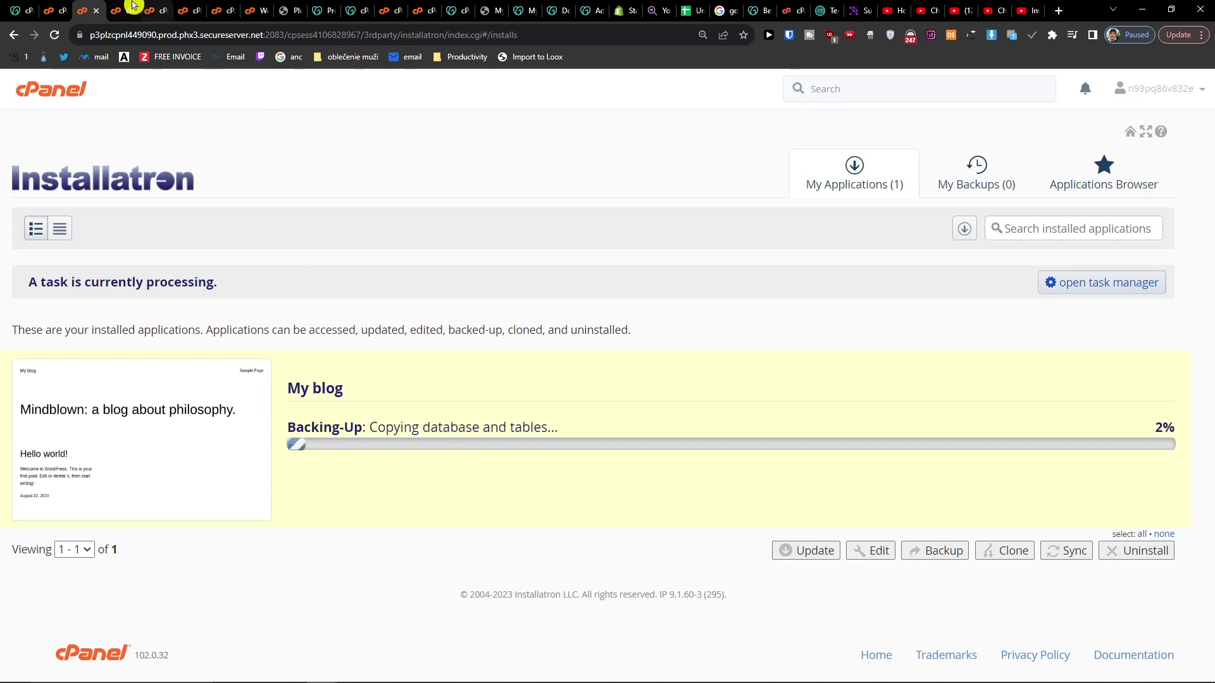
left_click(49, 6)
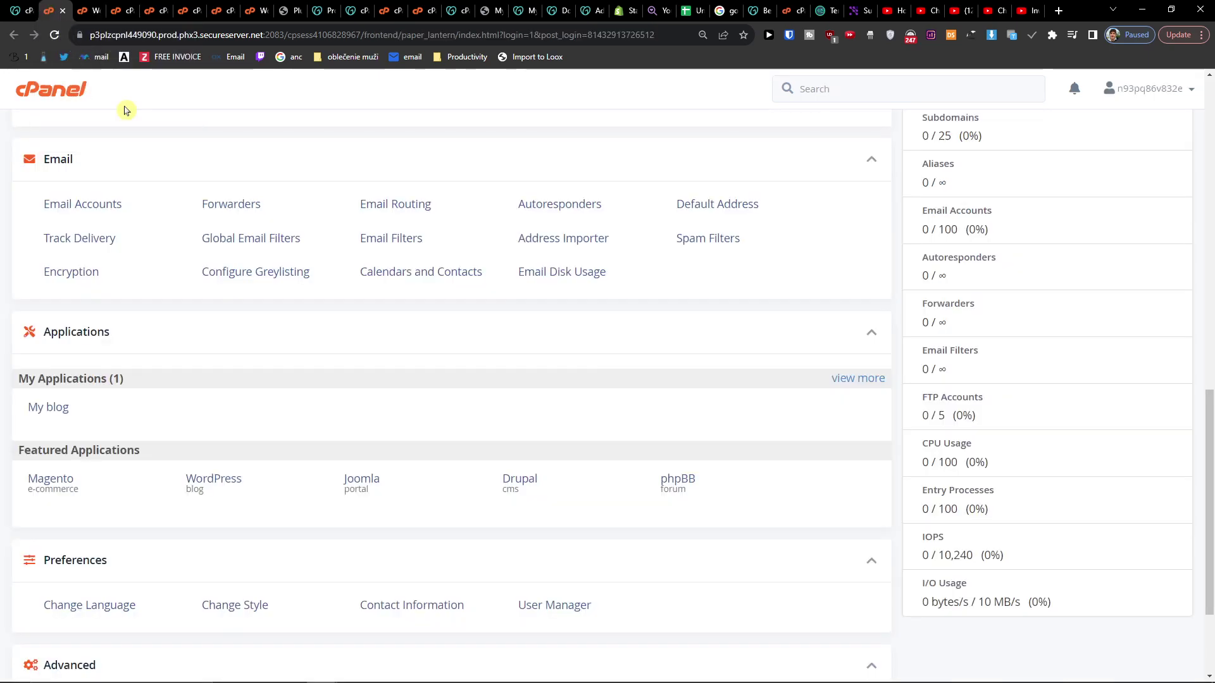
Go to My Products and manage the trustyourcravings.com site under Websites + Marketing
scroll(165, 187, "up", 5)
left_click(19, 9)
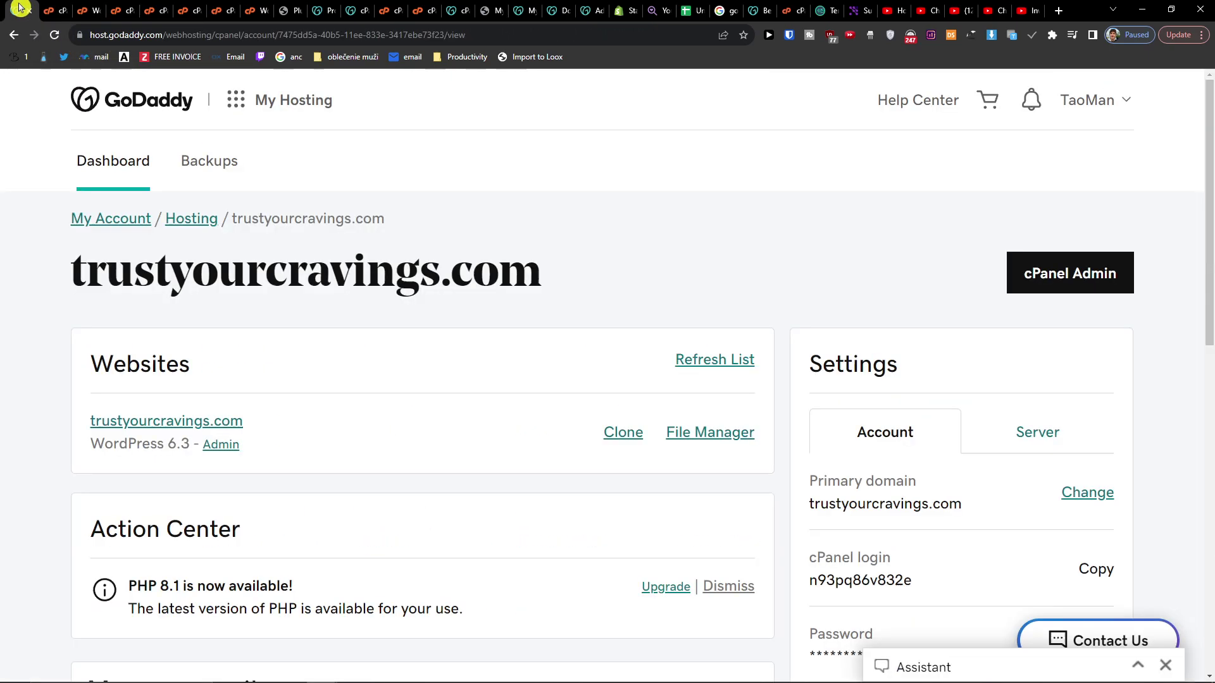
left_click(101, 158)
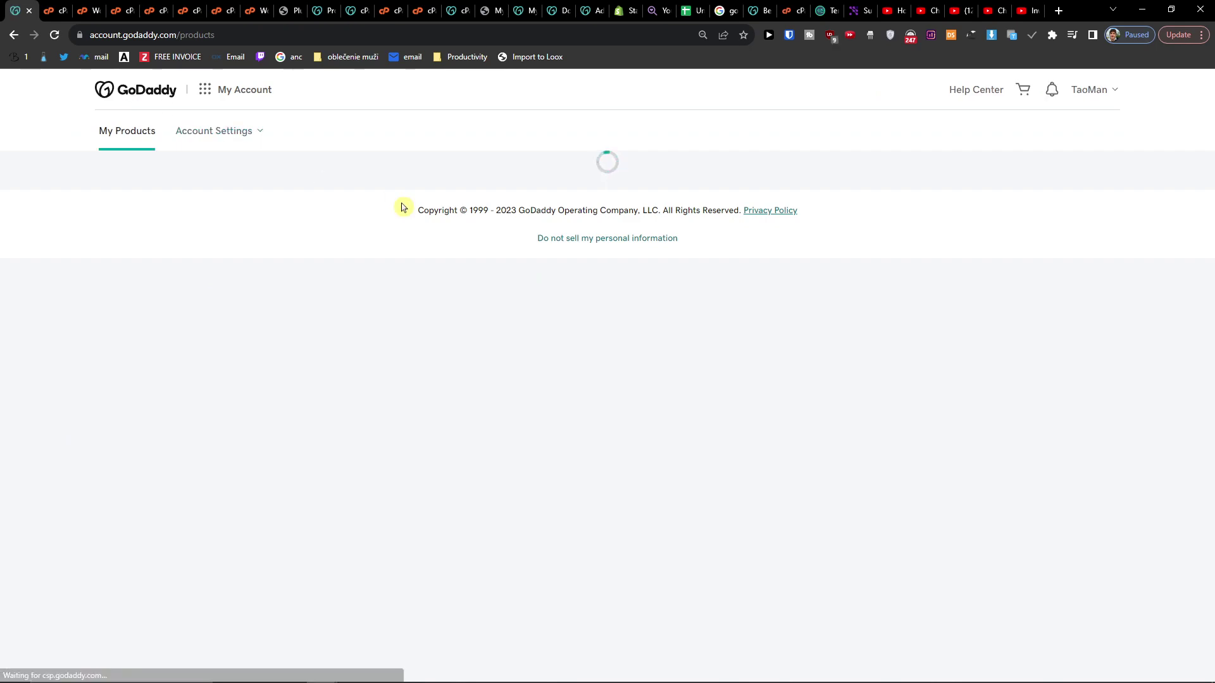
scroll(407, 485, "down", 10)
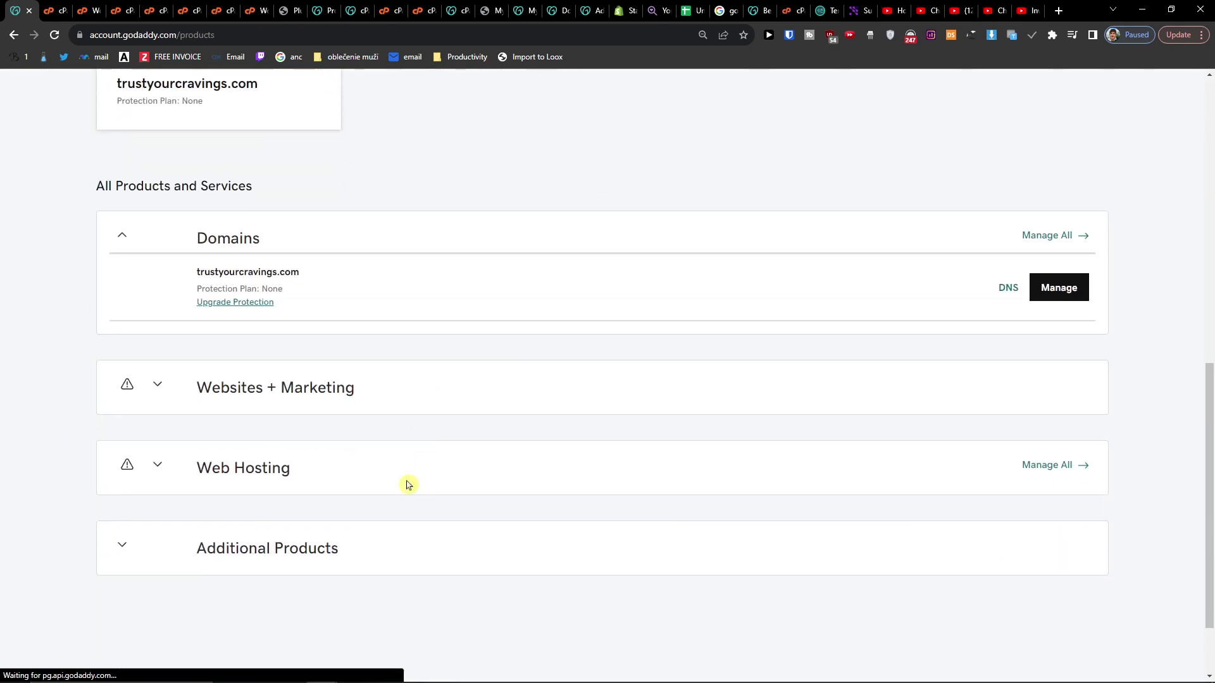
left_click(160, 391)
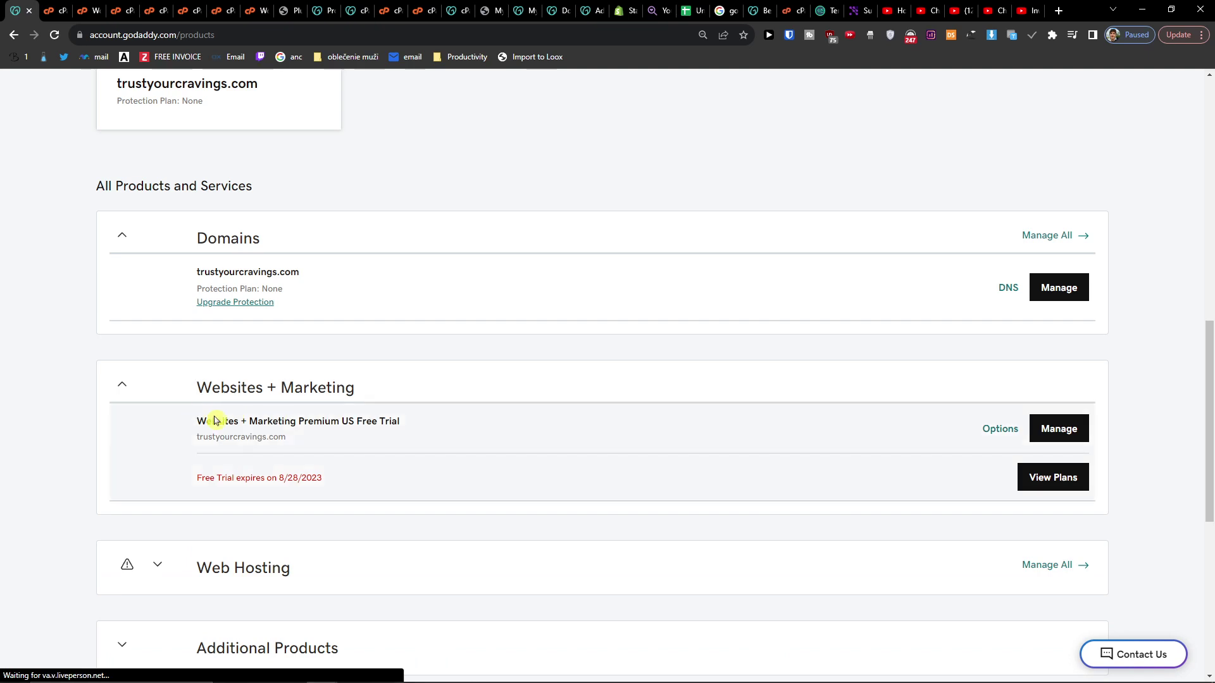
left_click(1078, 438)
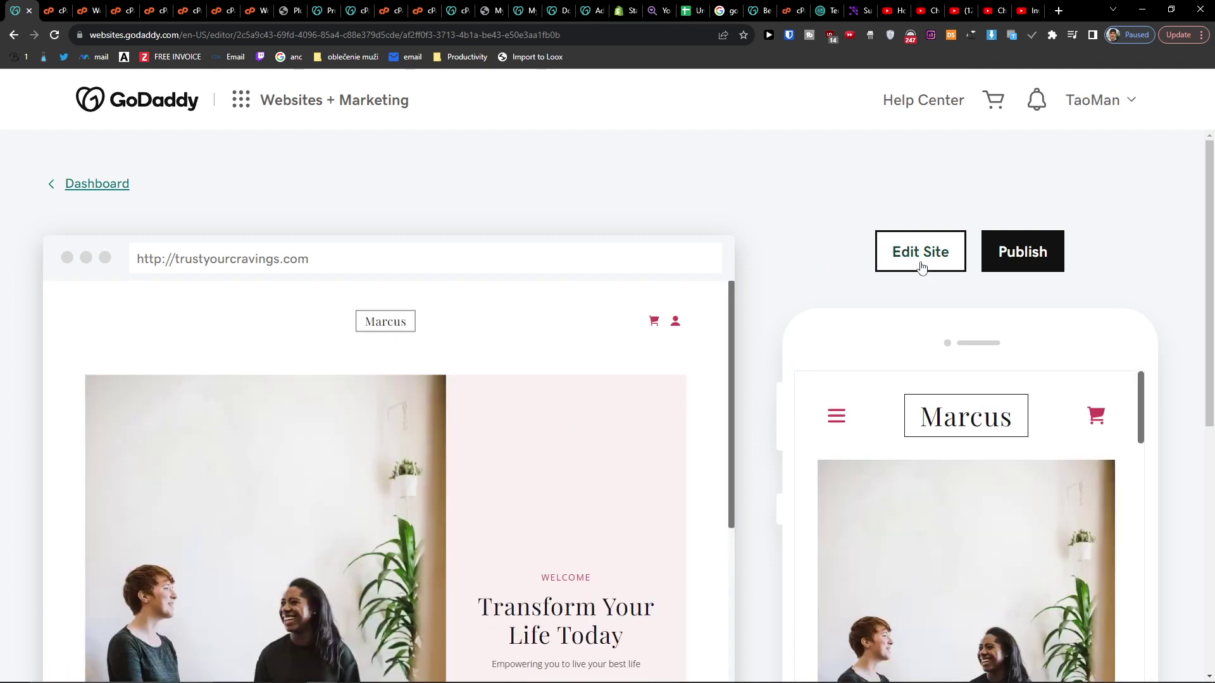
Create a new 3:01 PM manual backup in Website Builder Site History, then return to the site editor
left_click(949, 254)
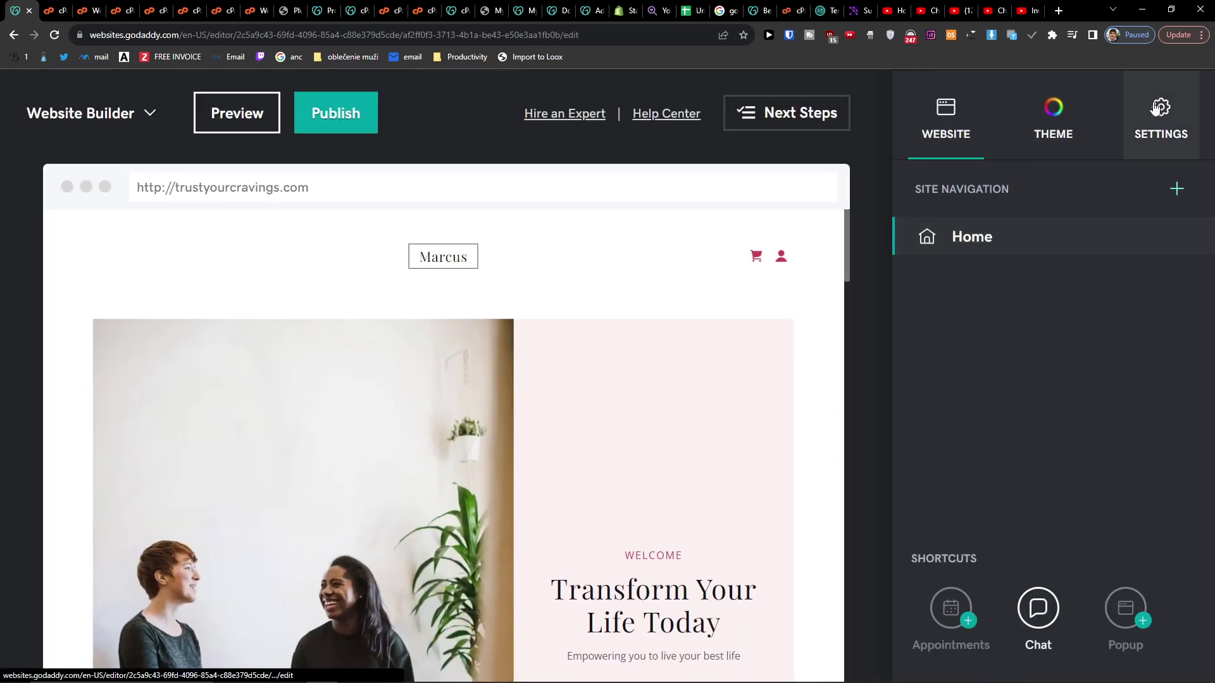
left_click(1155, 109)
scroll(1072, 290, "down", 4)
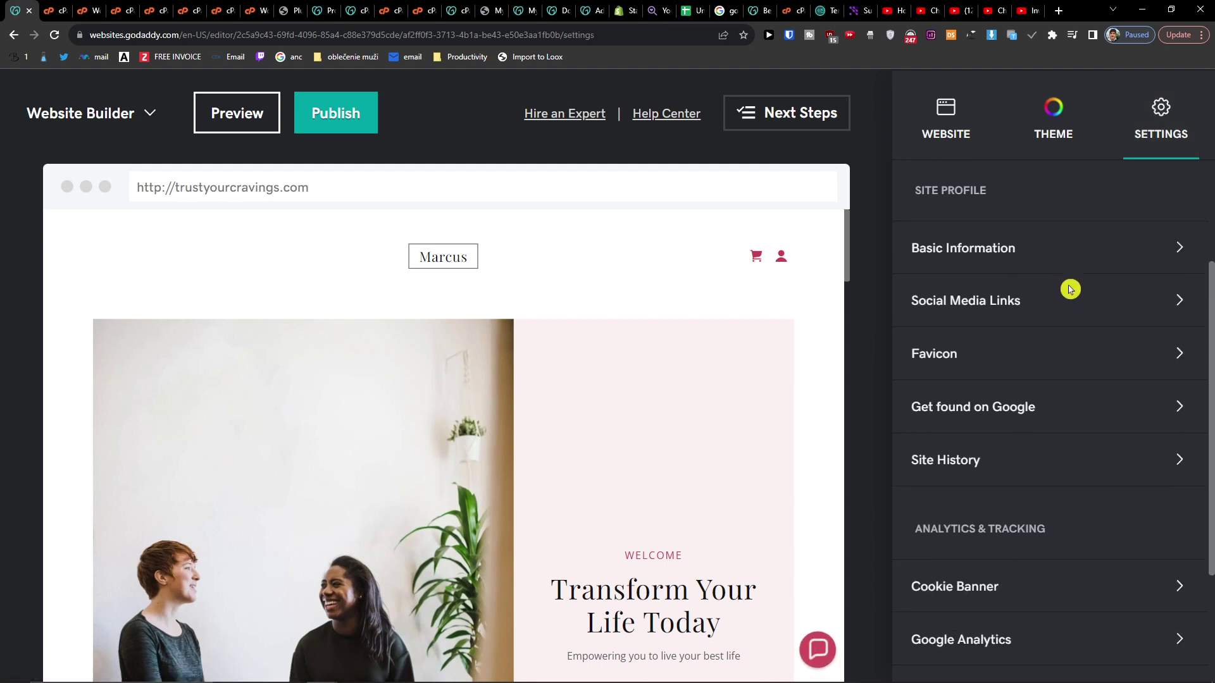
left_click(1071, 366)
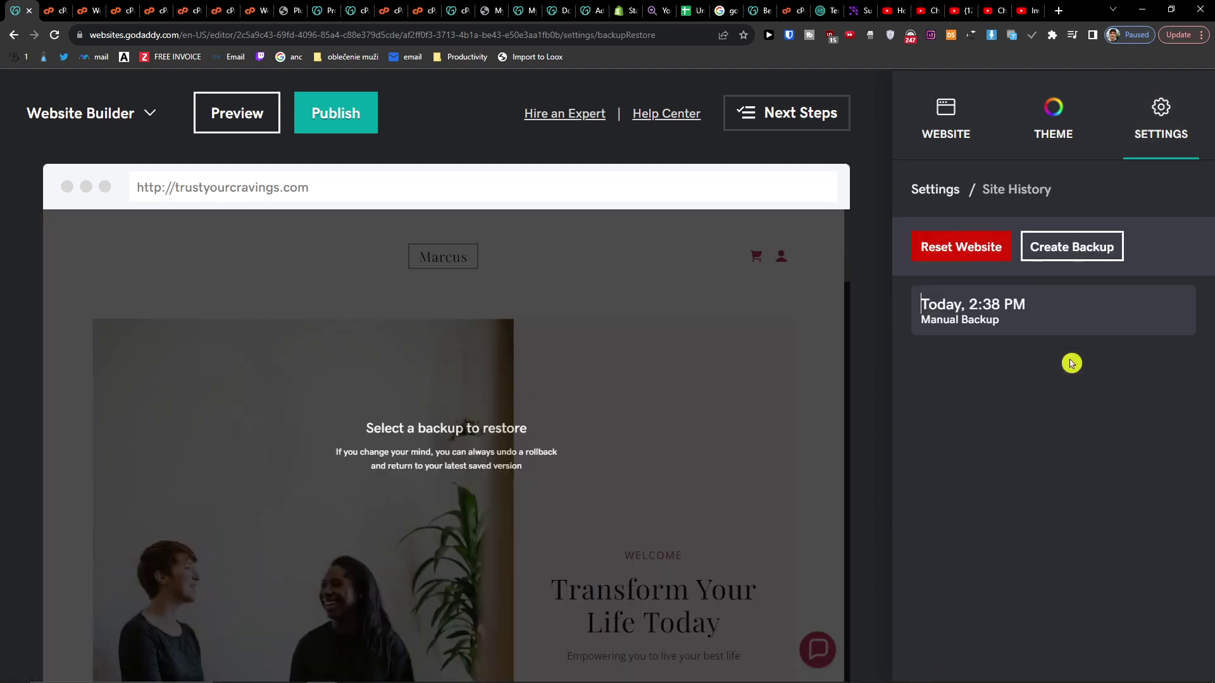
left_click(1068, 249)
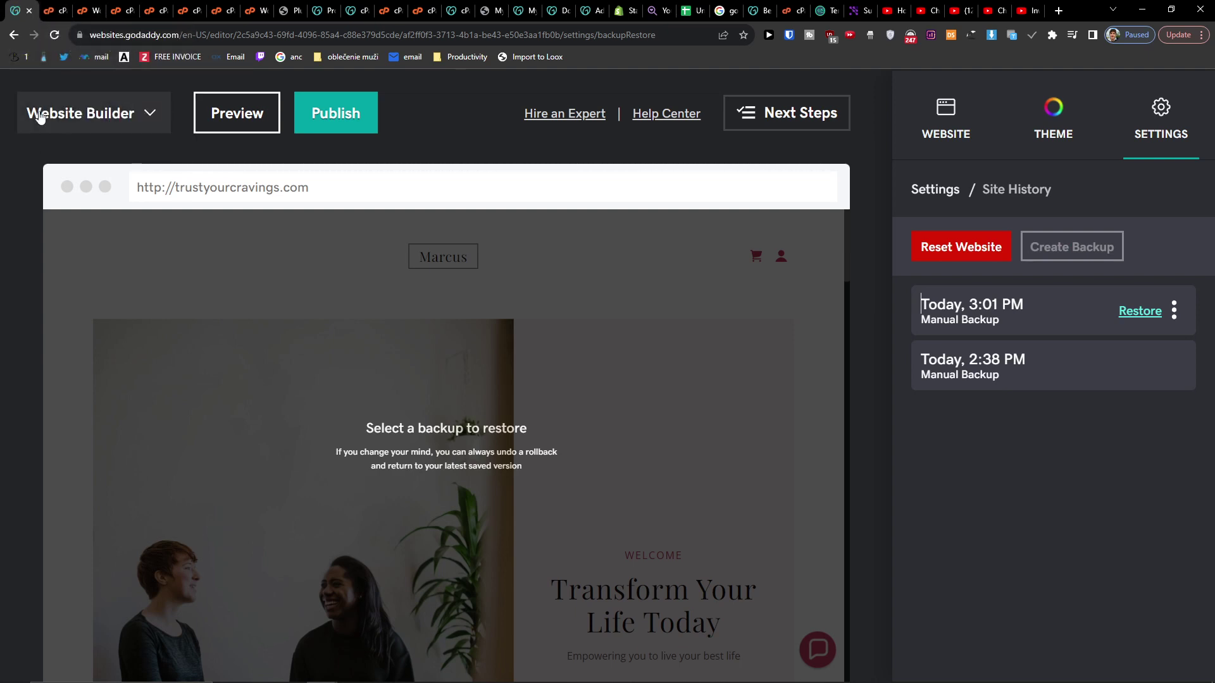
left_click(13, 39)
left_click(12, 40)
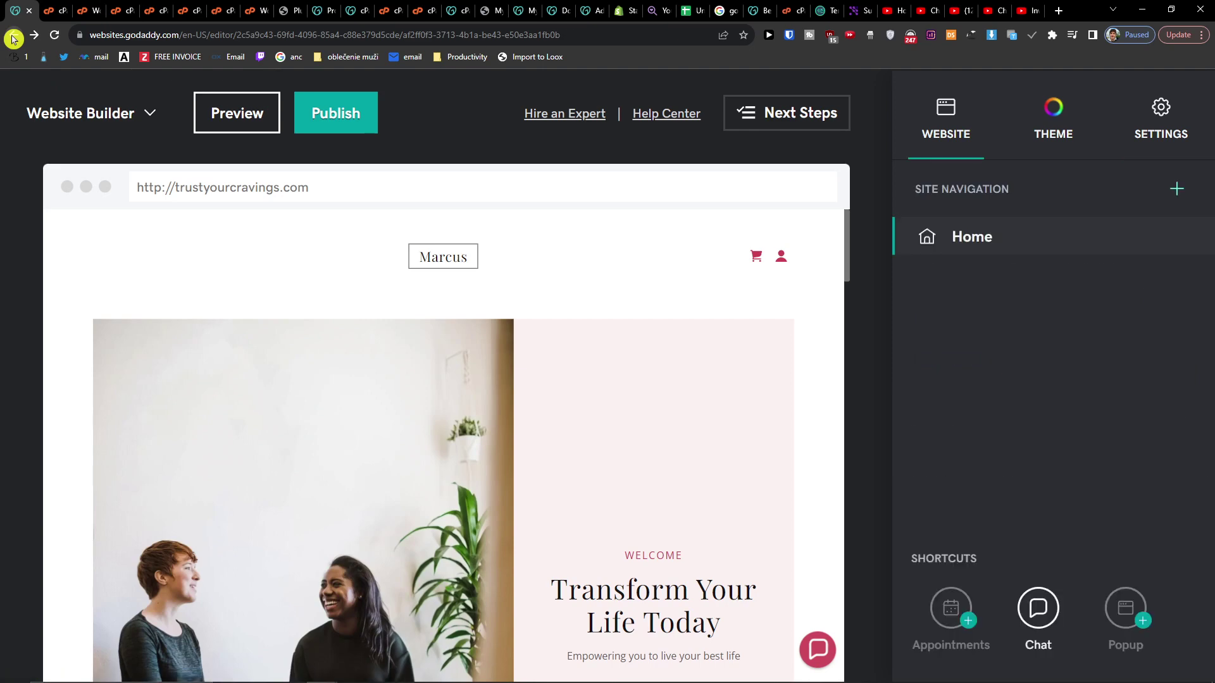
Leave the site editor and switch across the open cPanel and Installatron browser tabs
left_click(12, 39)
left_click(57, 6)
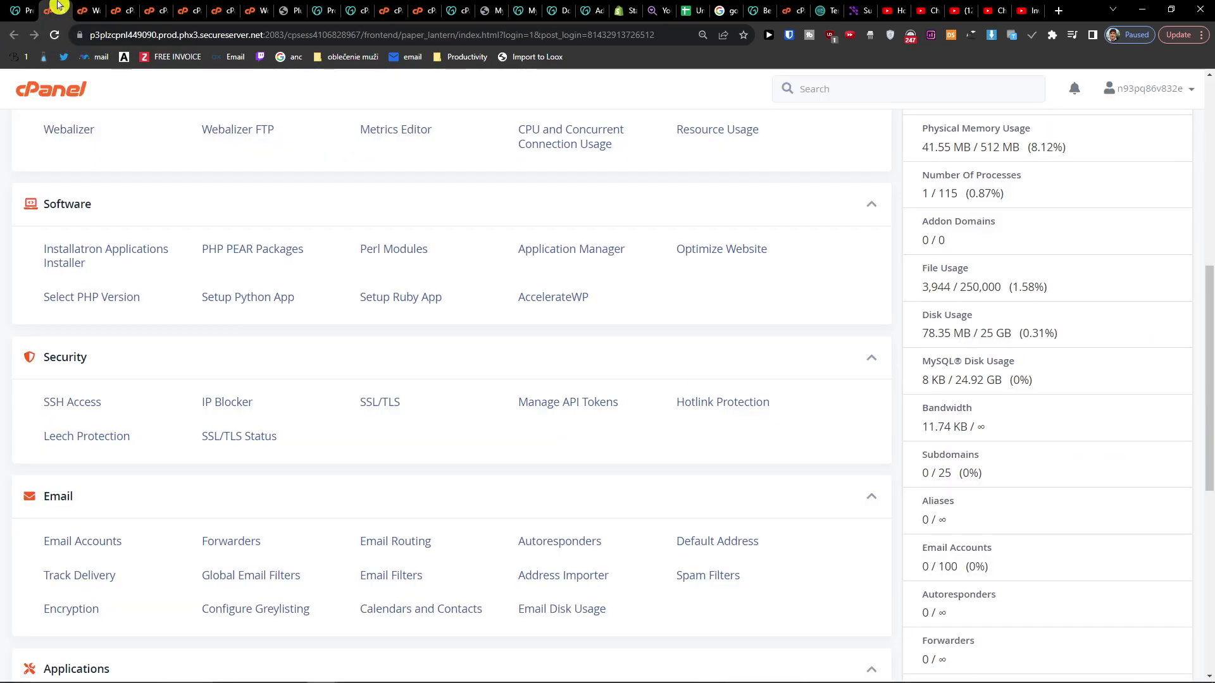
left_click(95, 7)
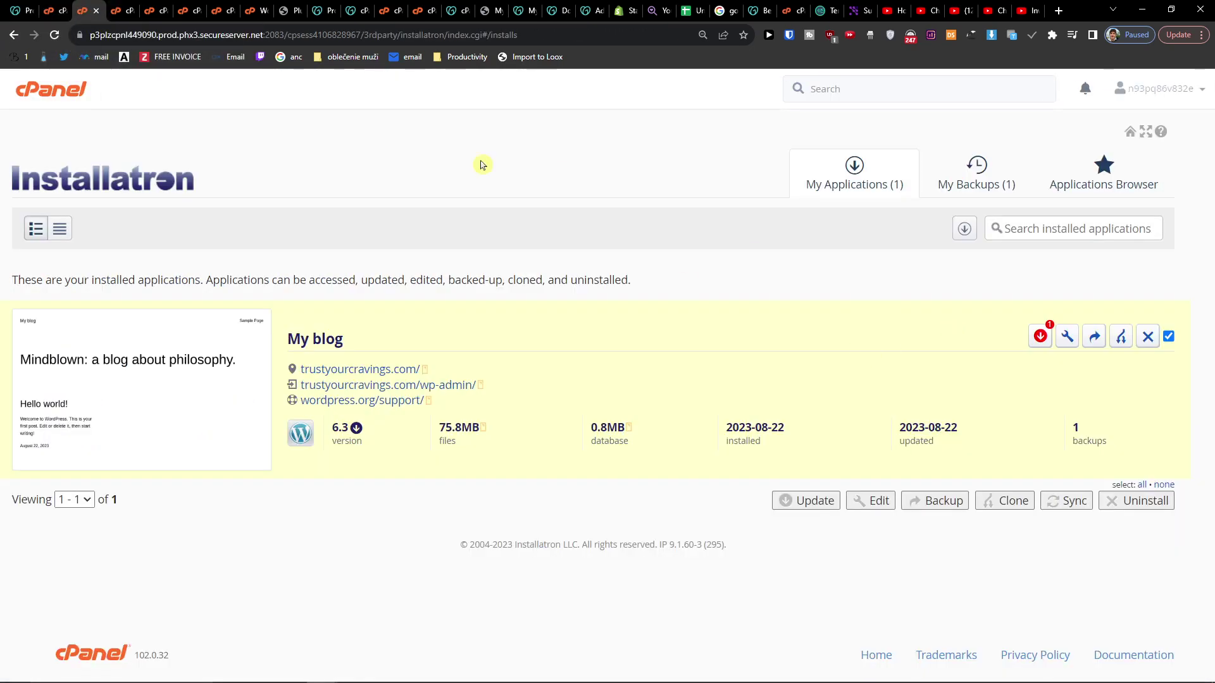
left_click(155, 10)
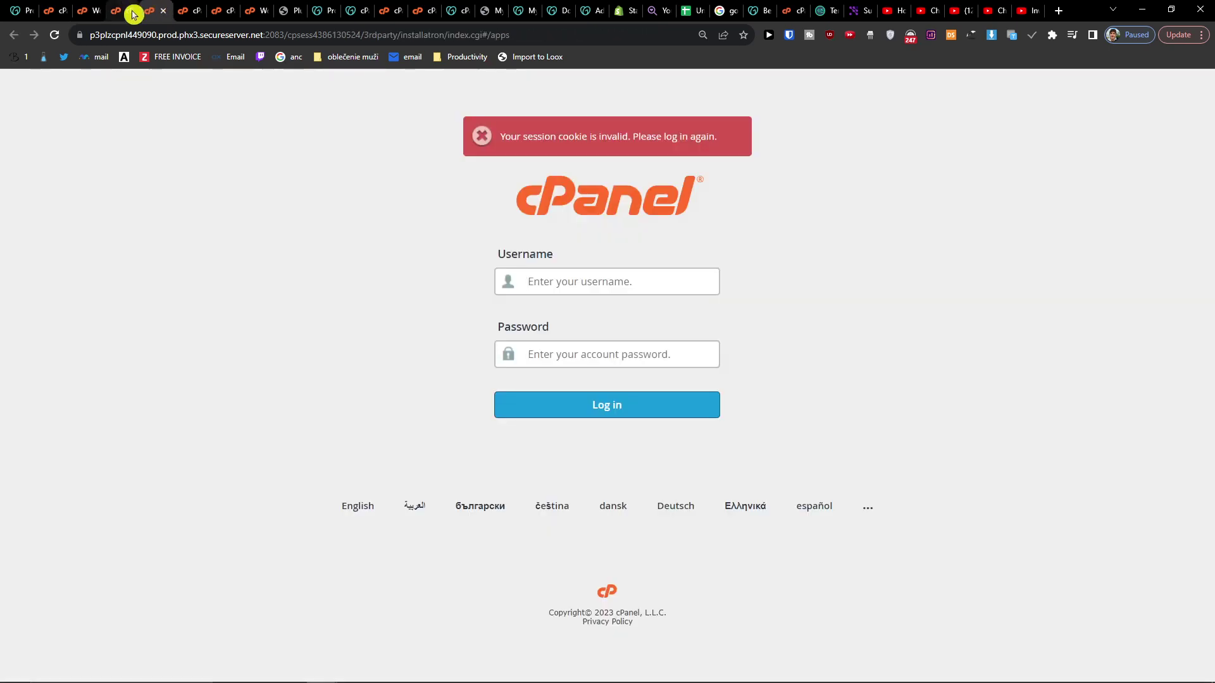
Close the five extra Installatron and login tabs, leaving the cPanel home page at the top
left_click(132, 14)
left_click(133, 14)
left_click(133, 14)
left_click(133, 14)
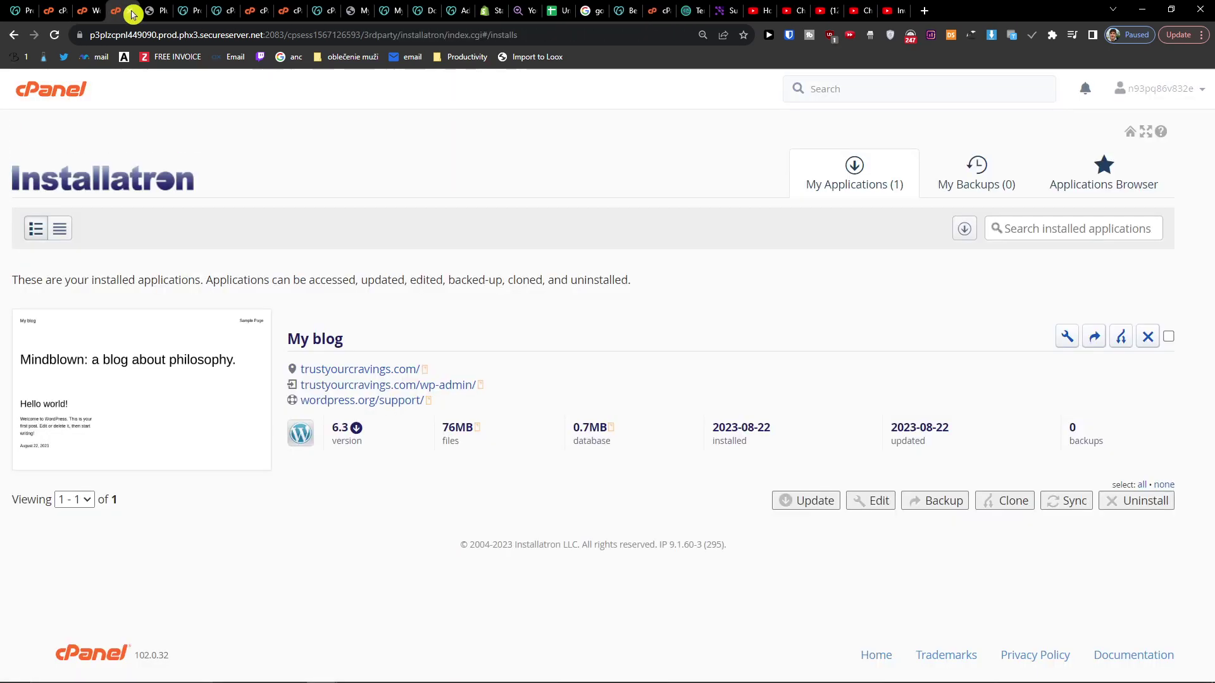
left_click(133, 13)
scroll(506, 380, "up", 8)
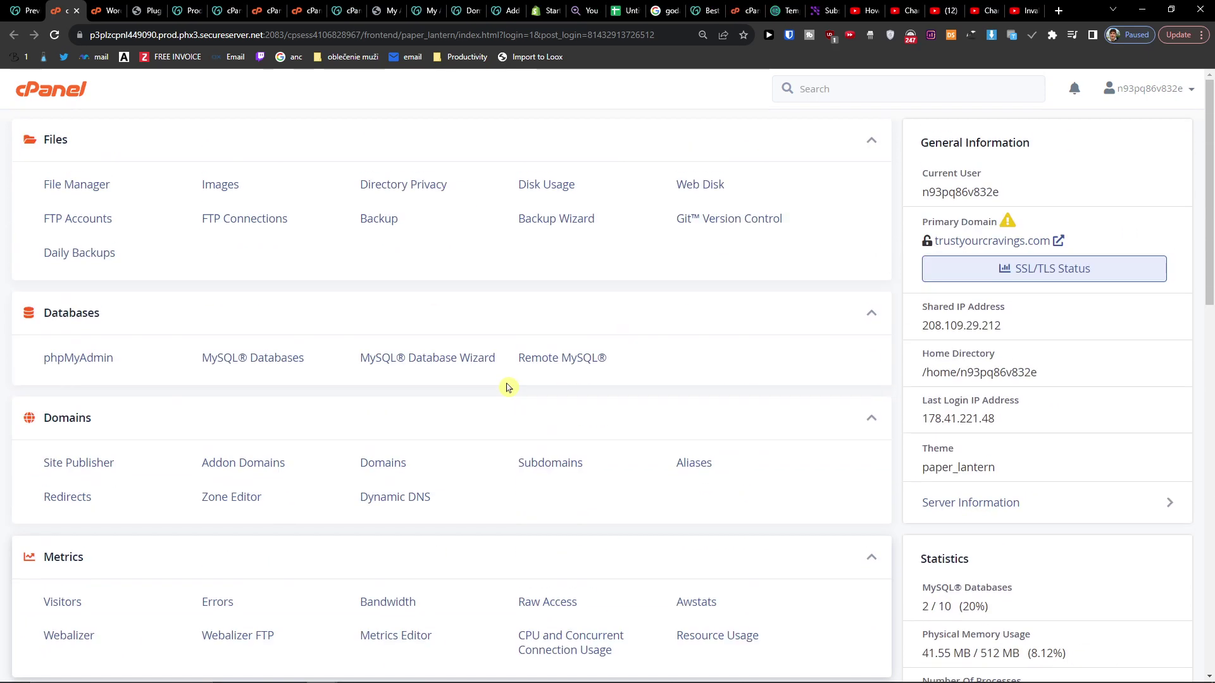